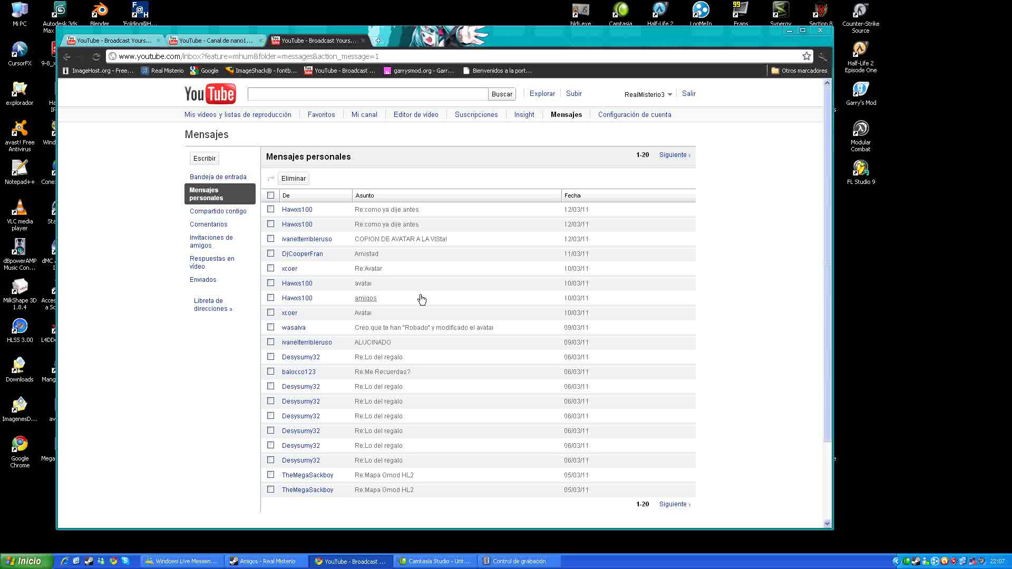
Read the personal and sent messages about the avatar, and return to the inbox.
left_click(387, 308)
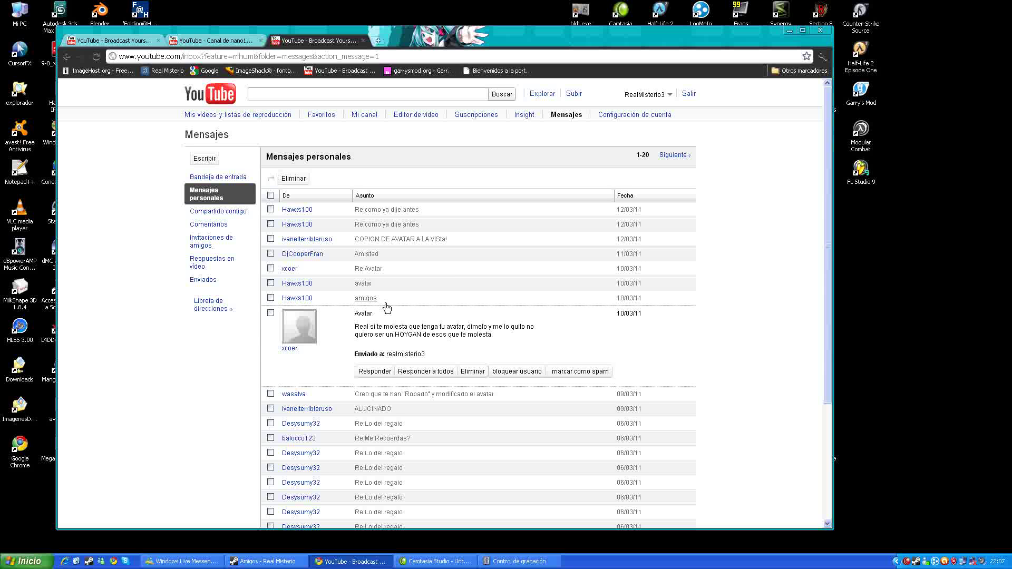
left_click(366, 269)
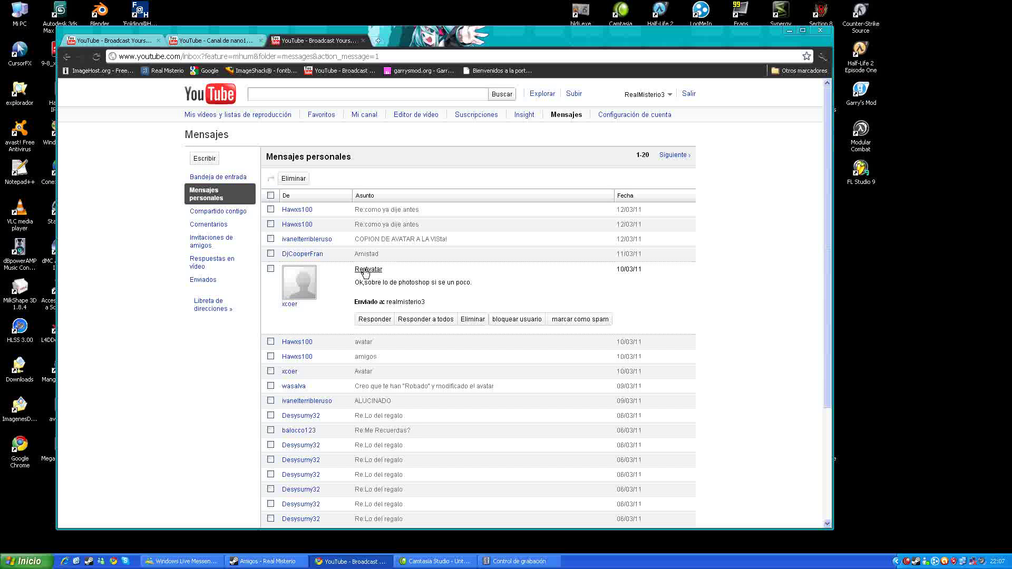
left_click(363, 224)
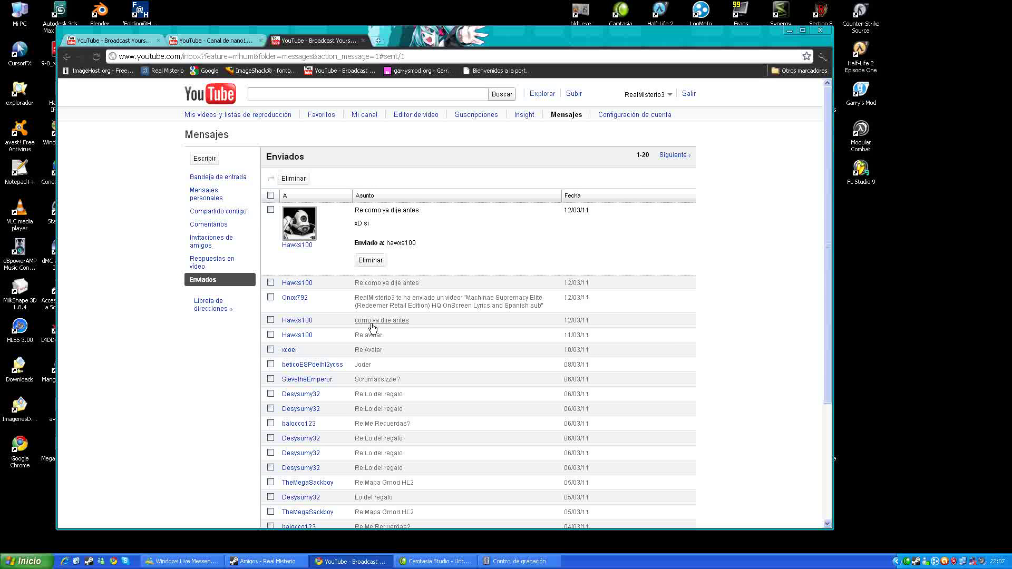
left_click(369, 335)
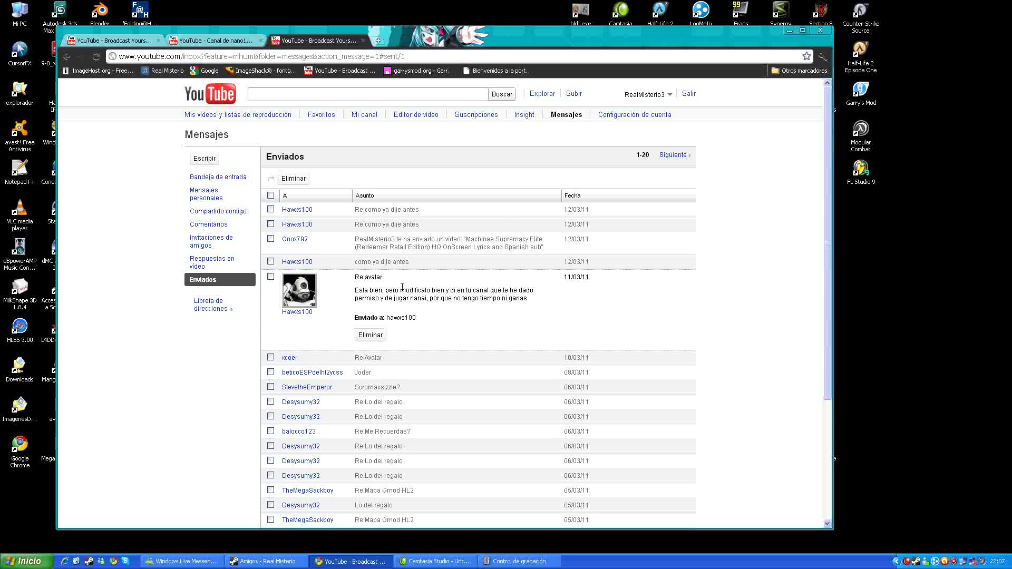
left_click(219, 177)
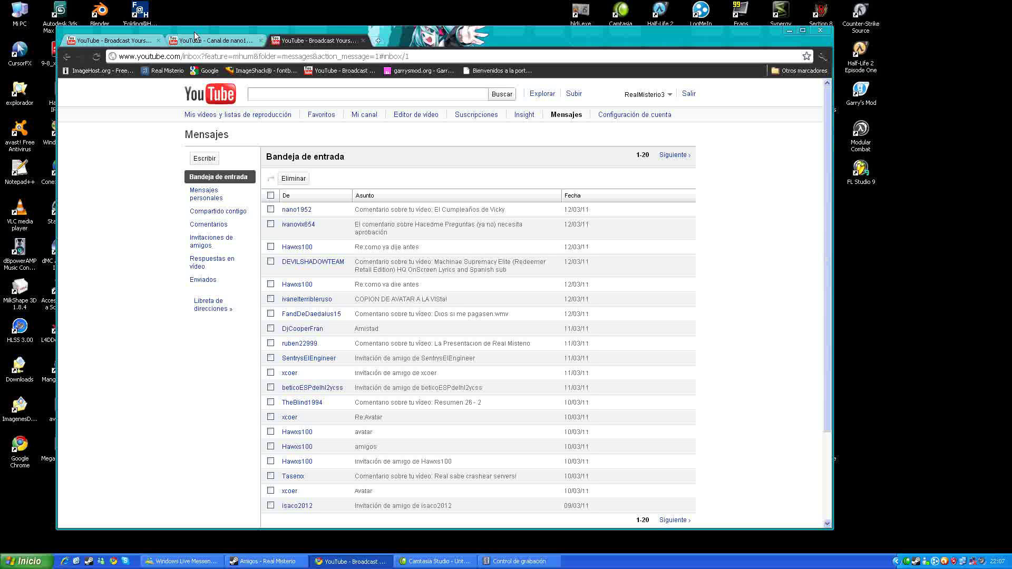
Minimize the browser, view Avatar.jpg and Avatar2.jpg from the images folder, and close the image viewer.
left_click(789, 30)
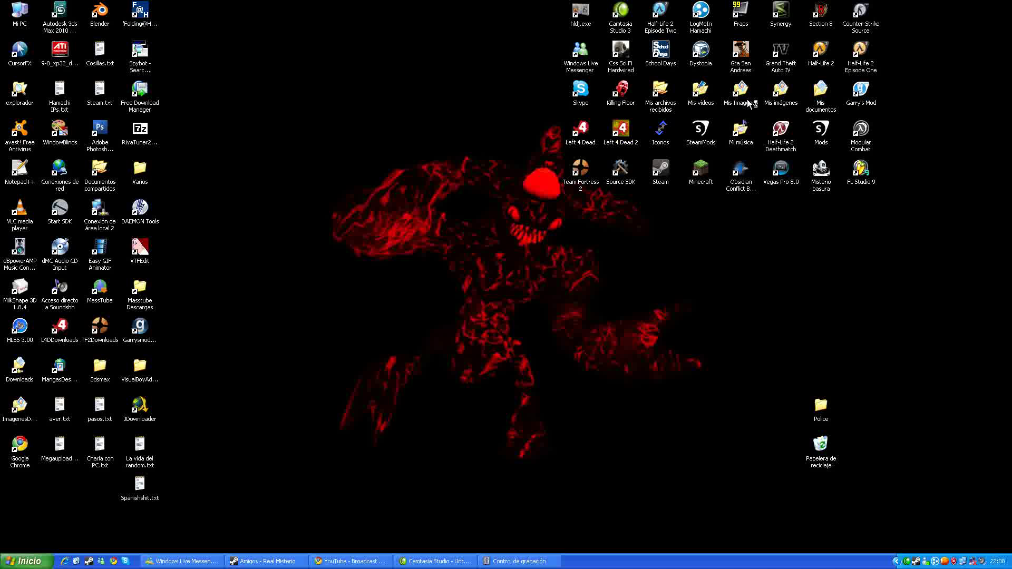
double_click(740, 92)
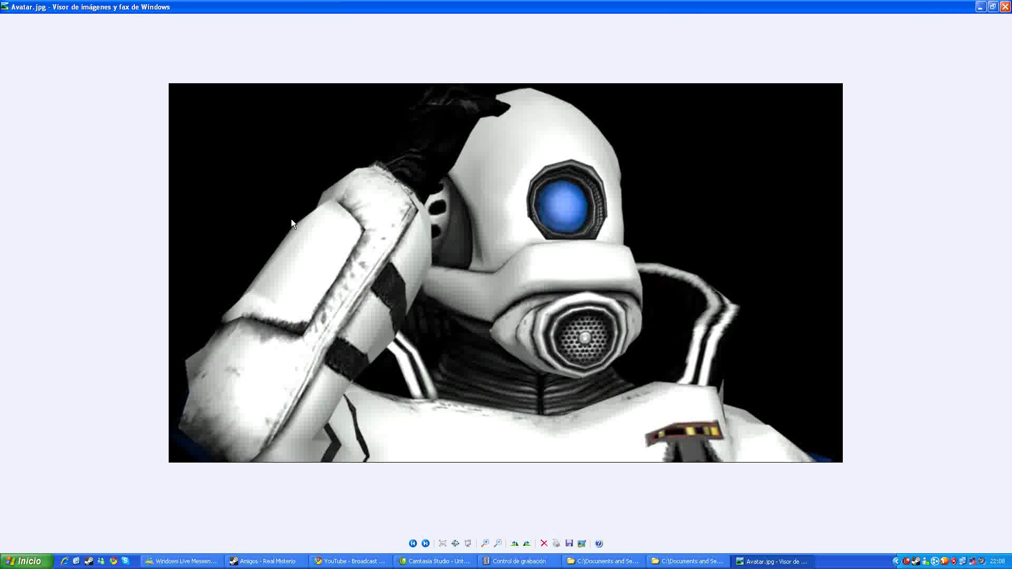
left_click(413, 543)
left_click(427, 543)
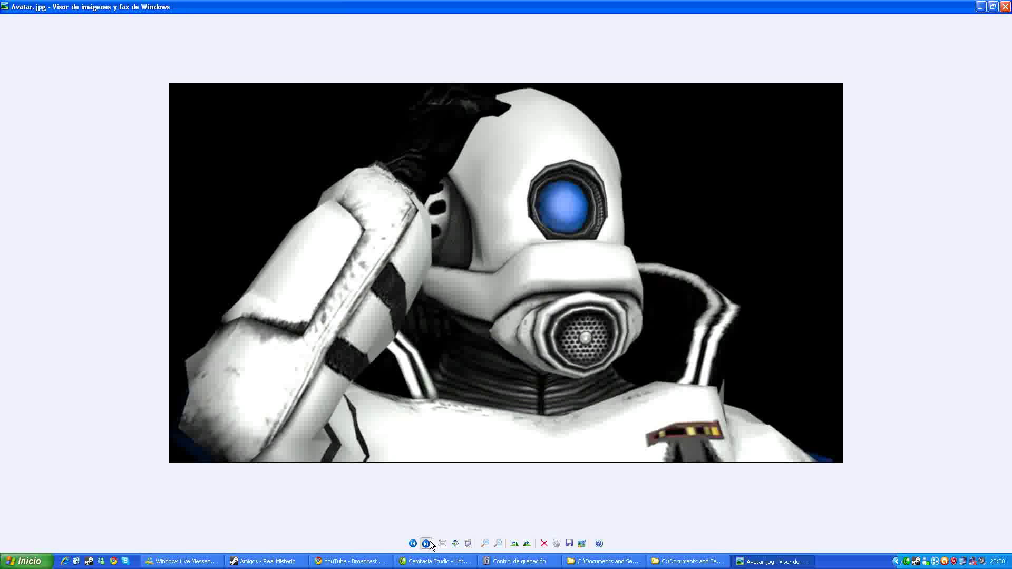
left_click(426, 543)
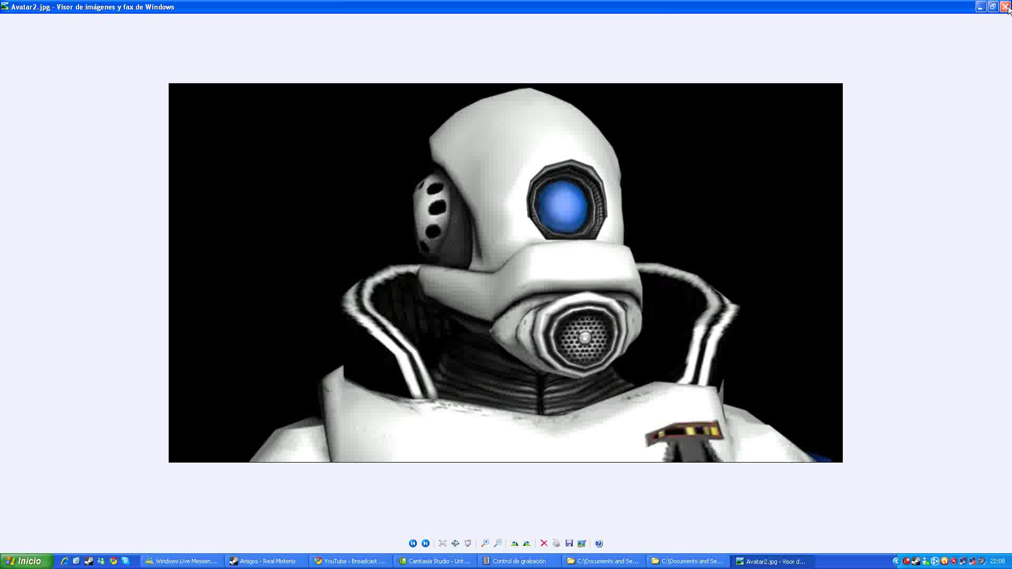
left_click(1005, 7)
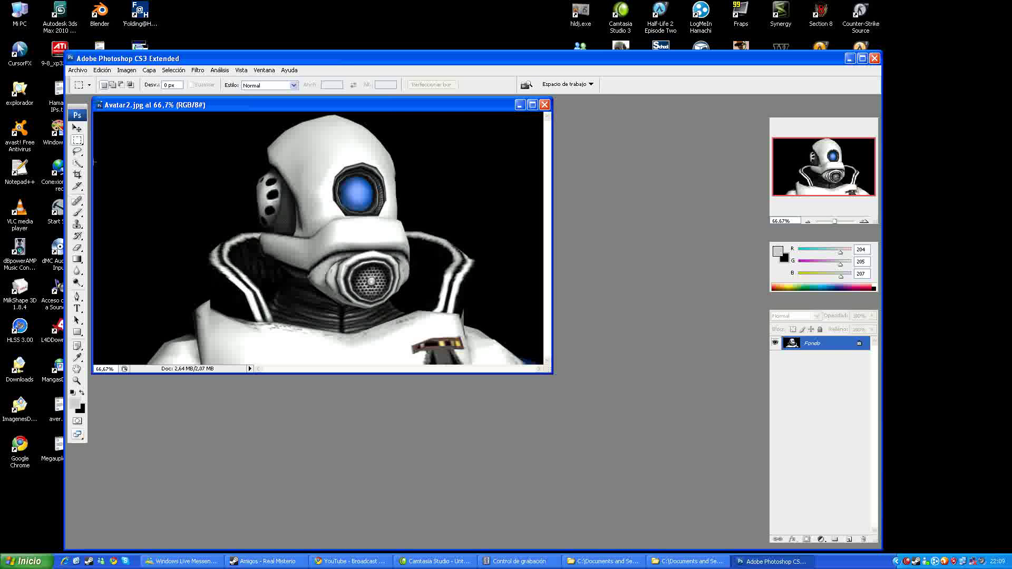
Set the canvas width of Avatar2.jpg to 25,4 cm so the canvas is square.
key("ctrl+alt+c")
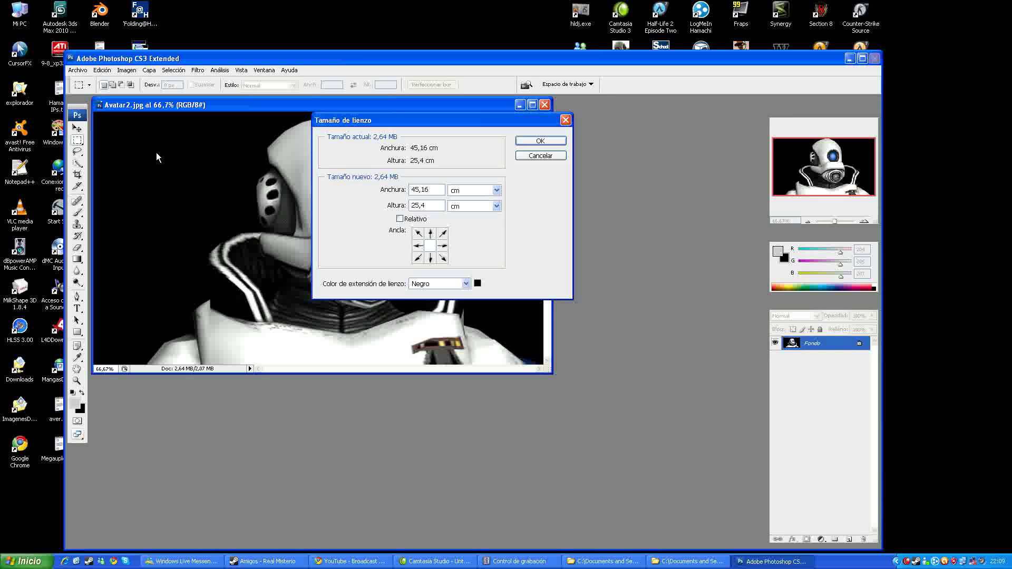
type("25,4")
left_click(551, 141)
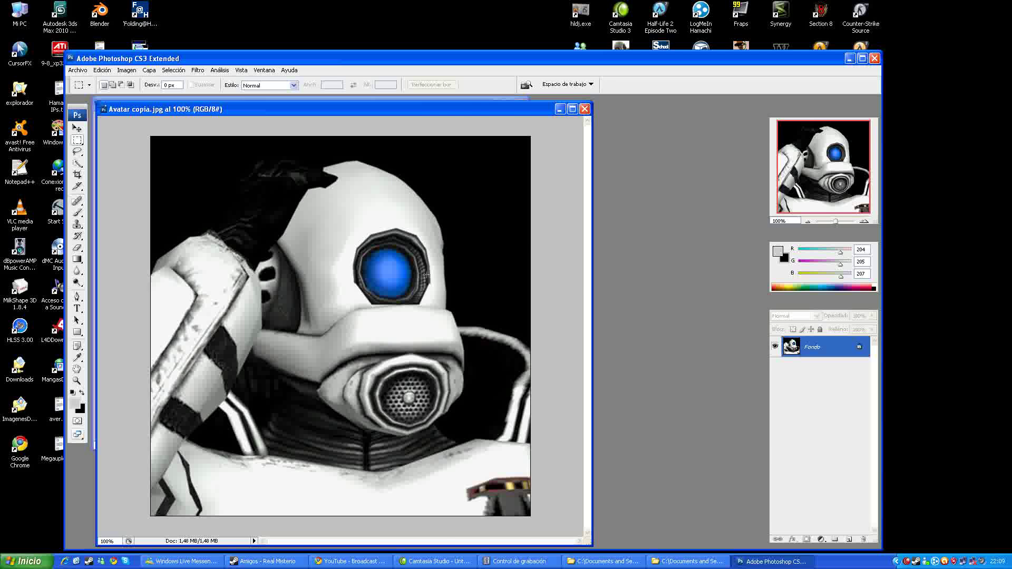
Paste the Avatar2 picture into Avatar copia.jpg as a new layer, move it slightly down, and compare it with the background layer.
left_click_drag(192, 109, 528, 116)
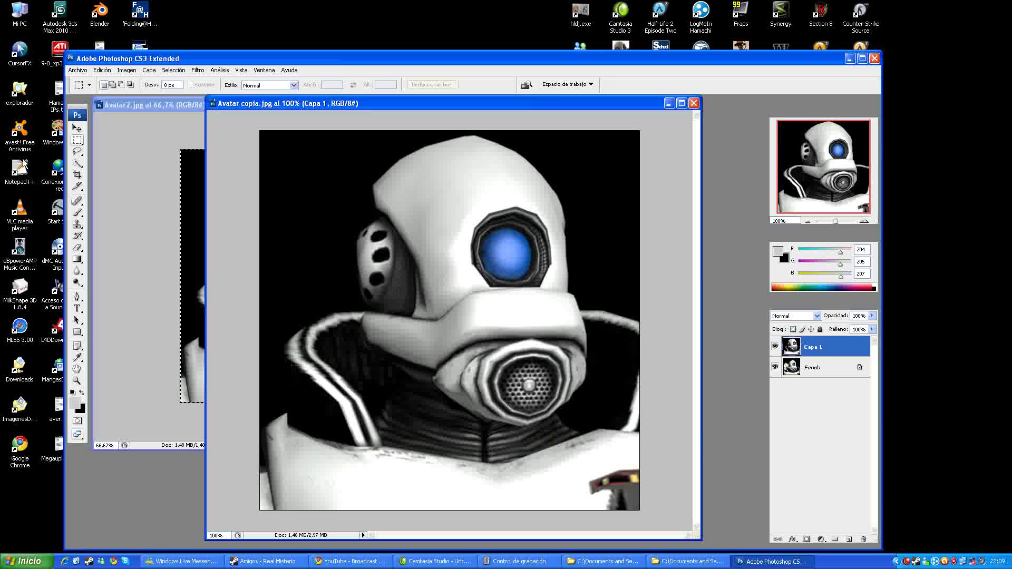
left_click(77, 128)
left_click_drag(516, 225, 515, 232)
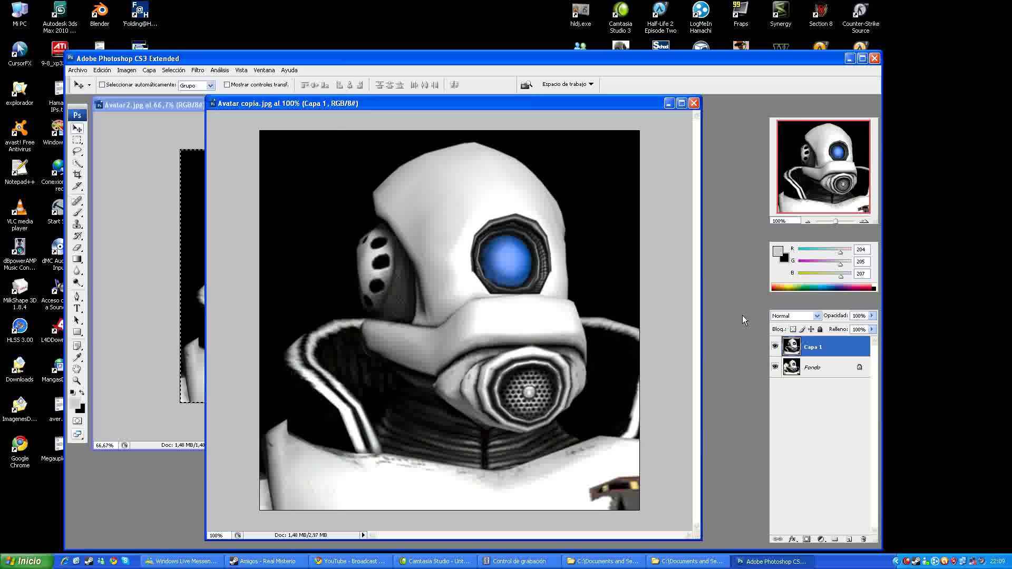
left_click(774, 346)
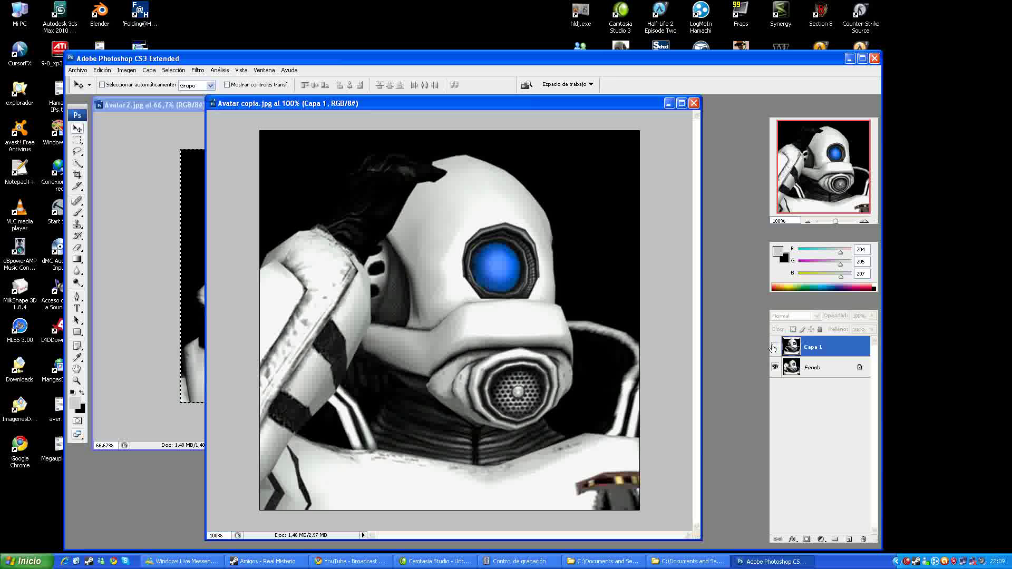
left_click(774, 347)
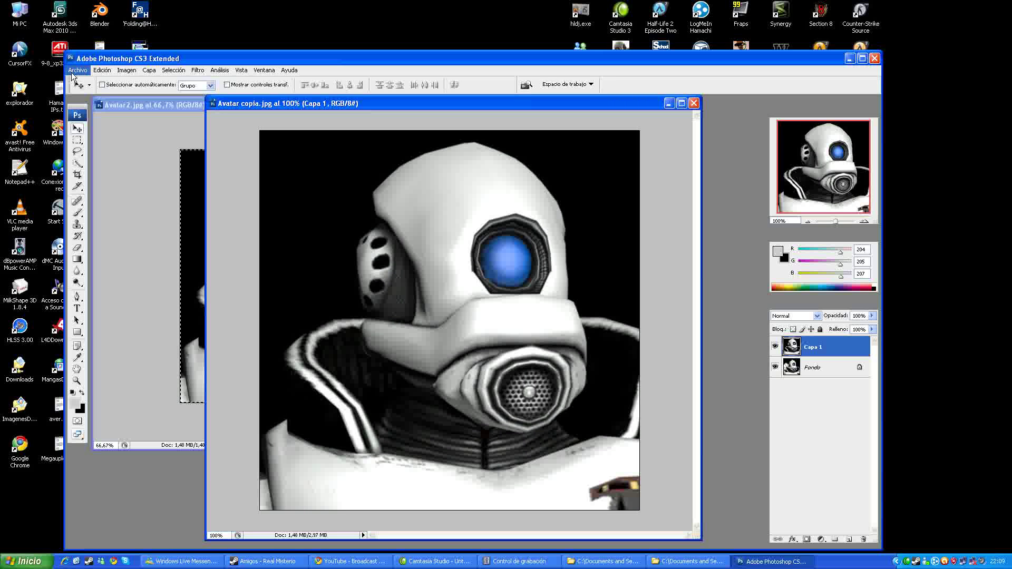
Add the text "Real Misterio" at 48 pt on the lower part of the avatar.
key("t")
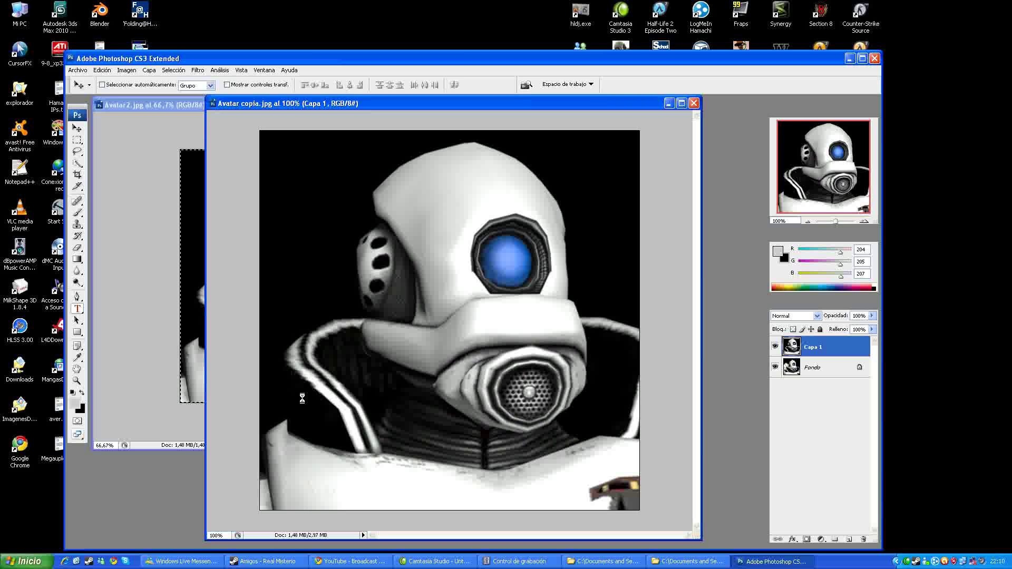
left_click(319, 436)
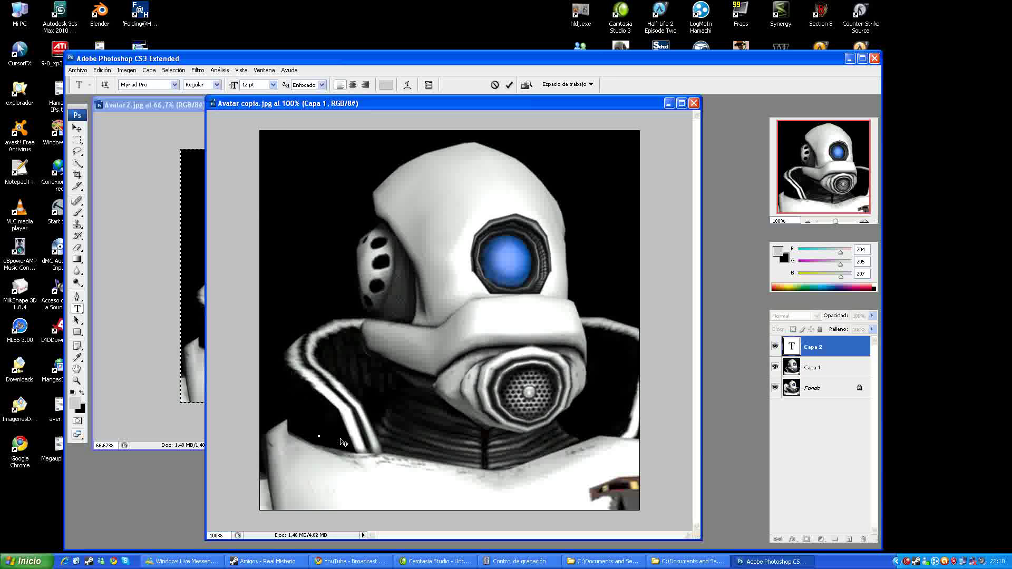
left_click(272, 85)
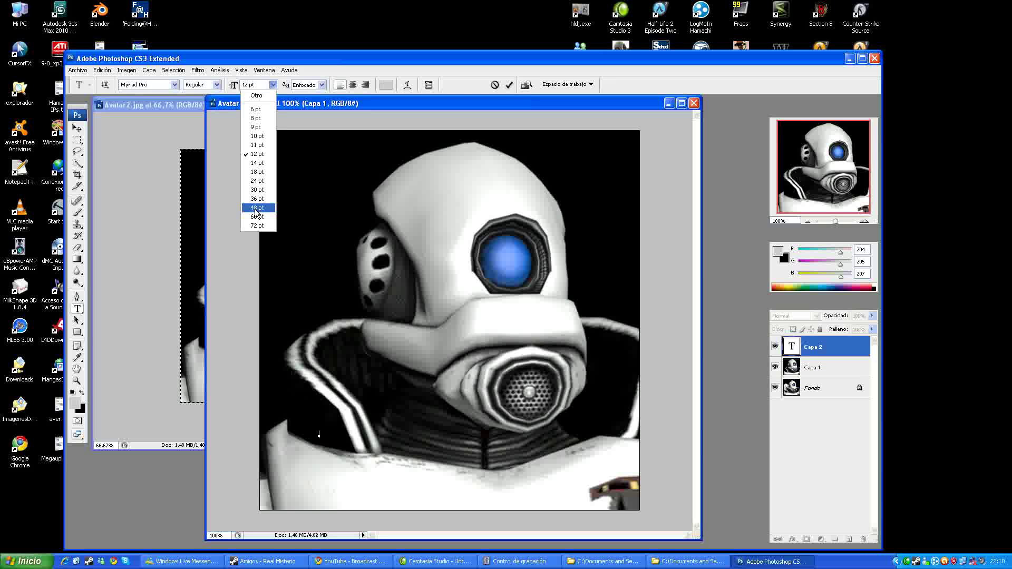
left_click(256, 208)
type("Real Mi")
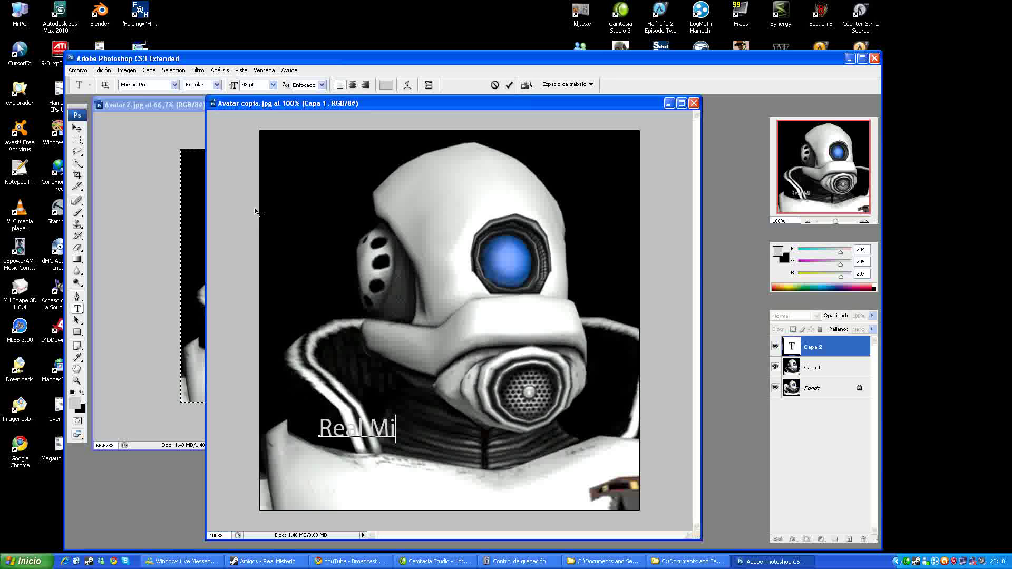
type("sterio")
Enlarge the whole "Real Misterio" text to 90 pt and set it in Lucida Handwriting across the avatar's chest.
key("ctrl+a")
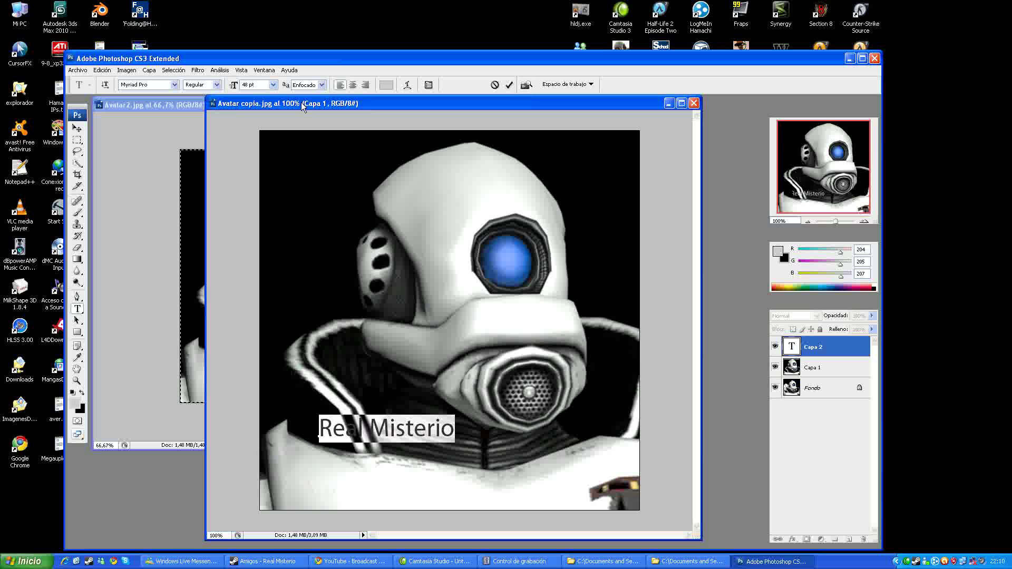
left_click(273, 85)
left_click(256, 224)
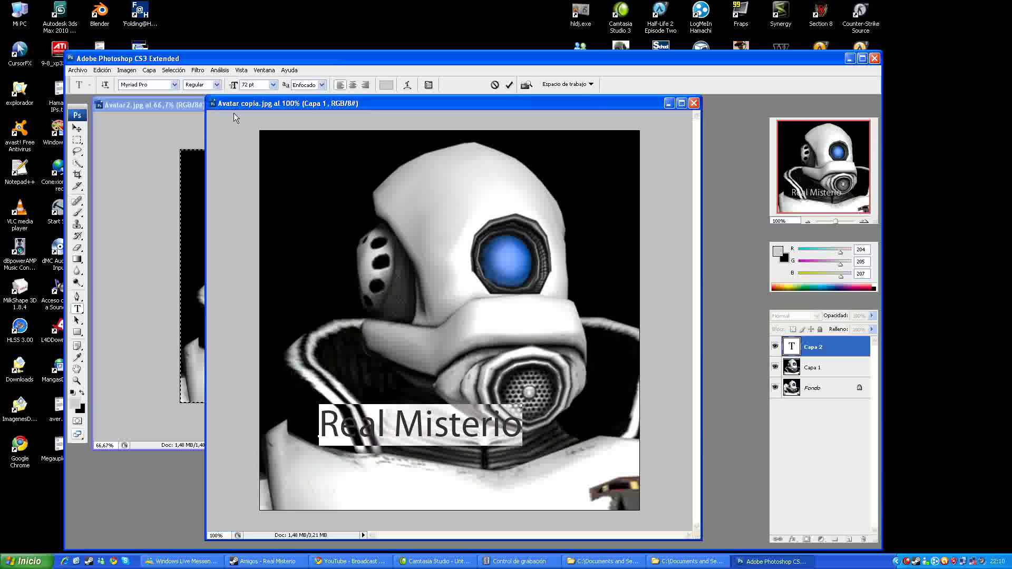
left_click_drag(228, 85, 232, 86)
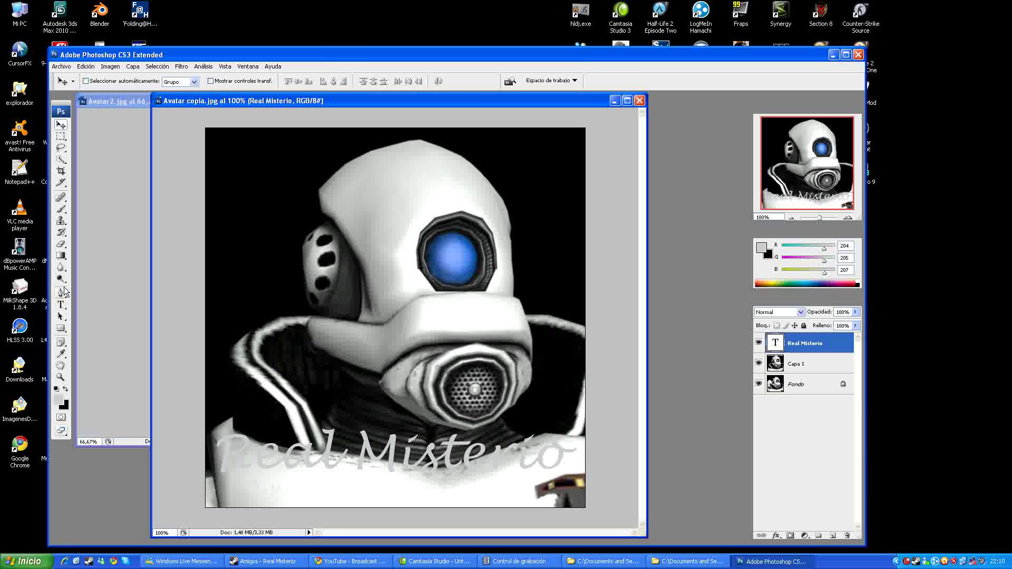
Apply drop shadow, inner shadow, outer glow and inner glow to the text layer, with the outer glow coloured #bee1ff.
double_click(775, 343)
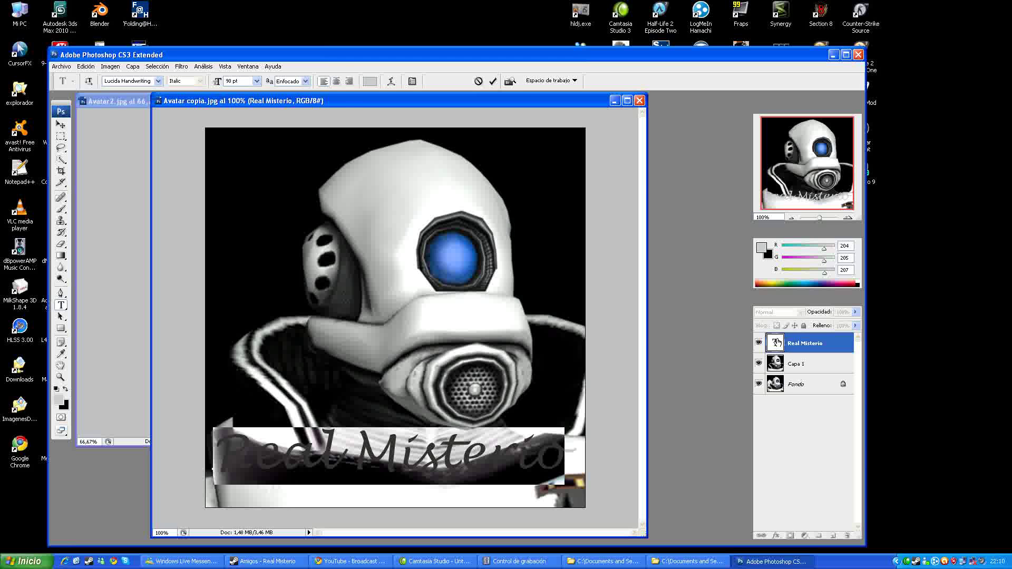
double_click(832, 343)
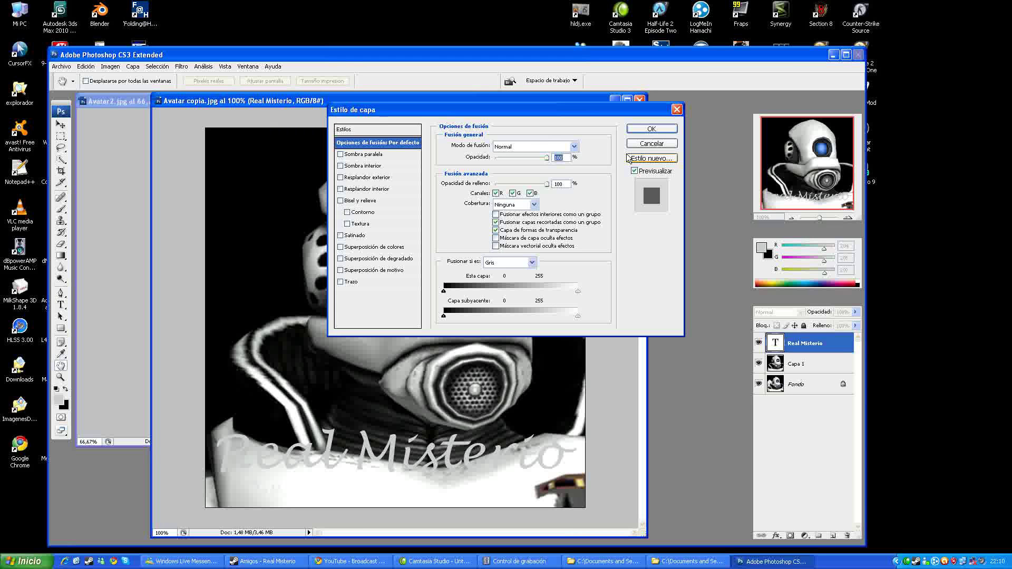
left_click(363, 154)
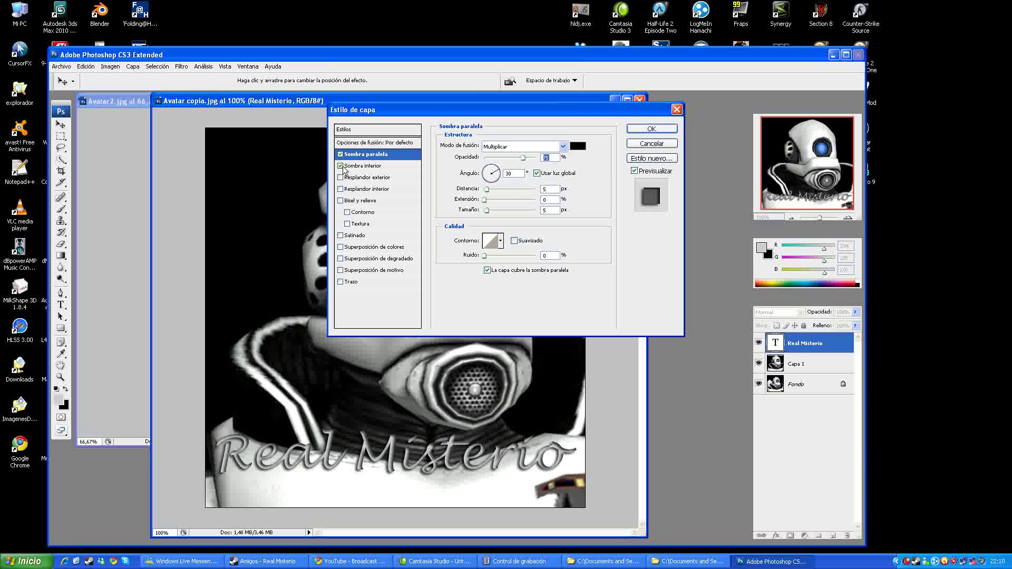
left_click(341, 177)
left_click(340, 188)
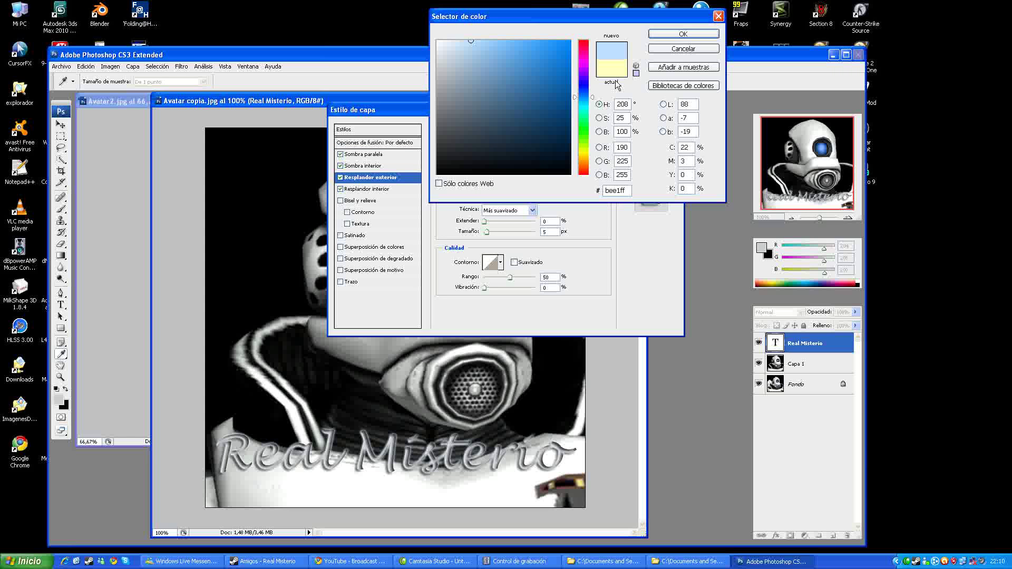
key("Return")
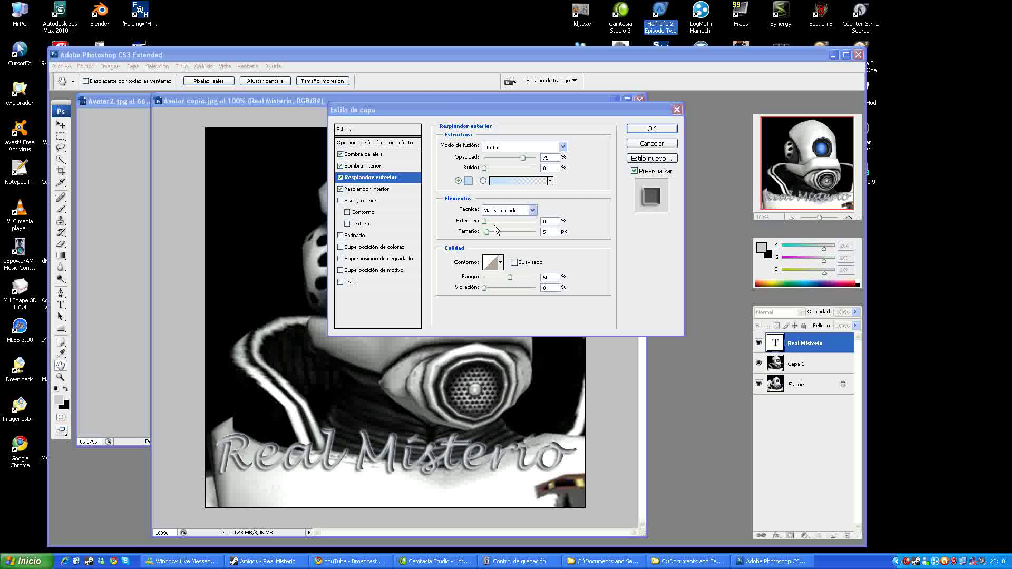
Set the outer glow to a size of 13 px and colour #0080ec, increase its spread, and apply the layer style.
left_click_drag(487, 232, 489, 233)
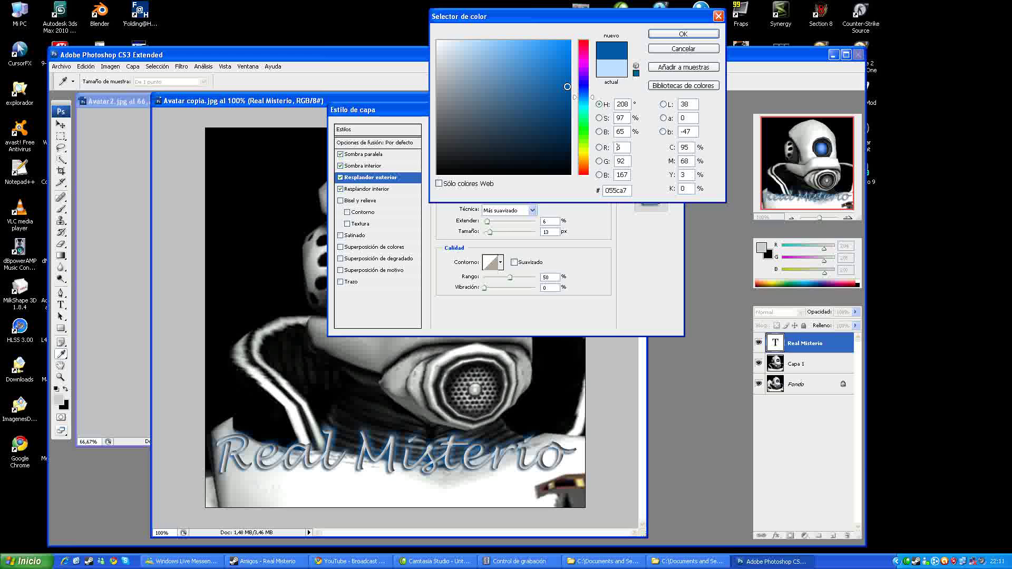
left_click_drag(567, 87, 573, 49)
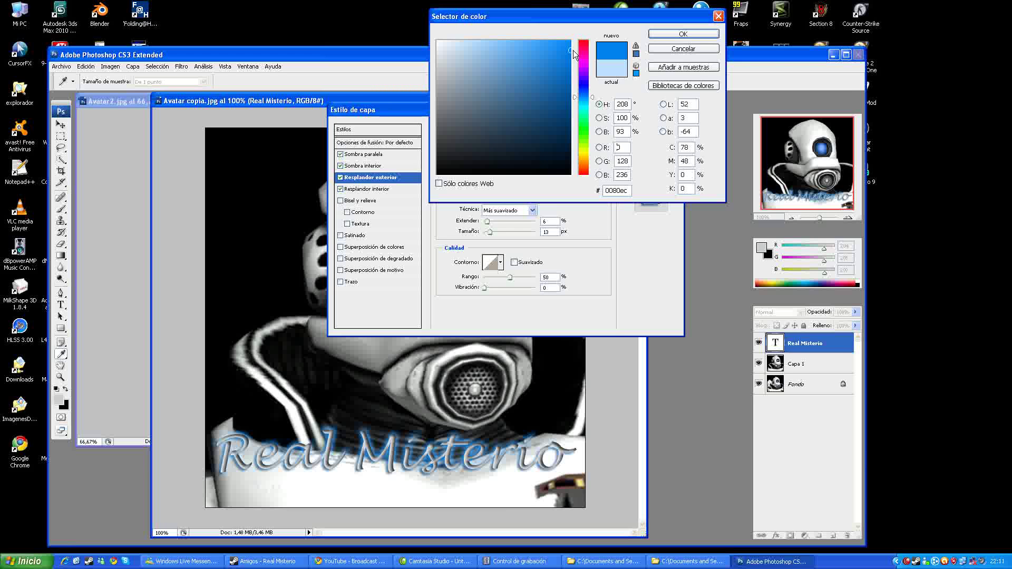
key("Return")
left_click_drag(487, 221, 494, 222)
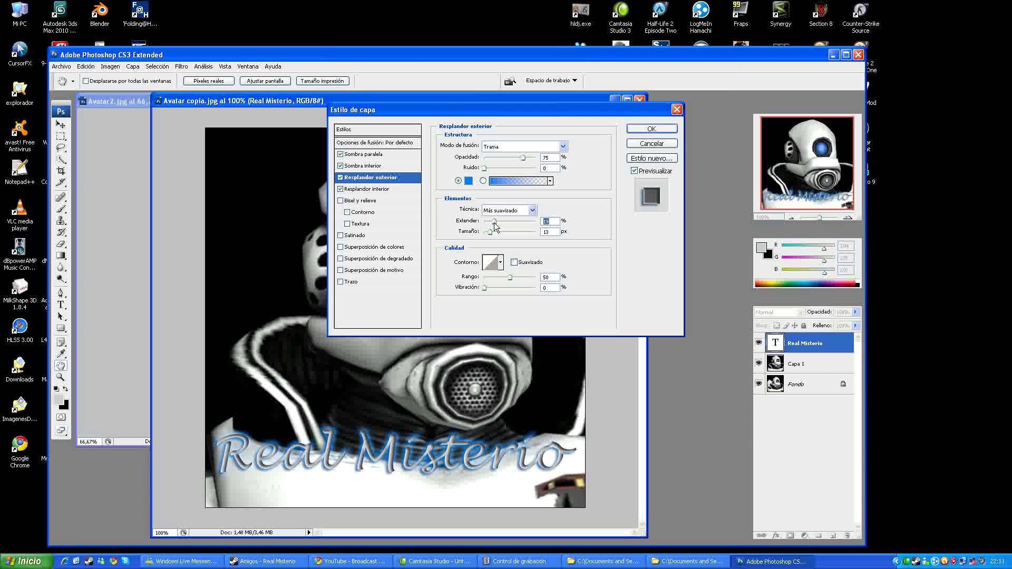
key("Return")
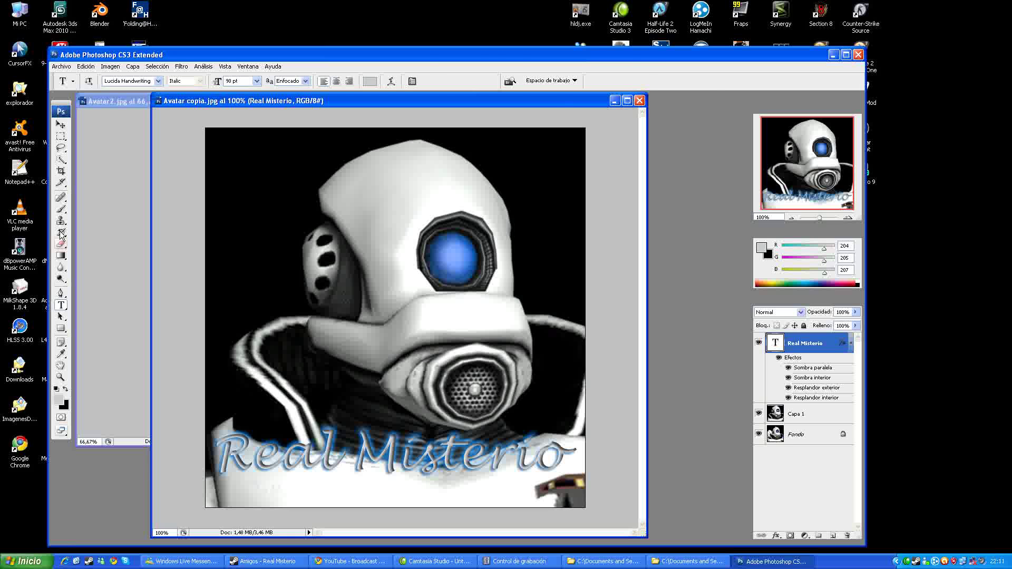
Set the text colour to the blue #3667b4 sampled from the avatar's eye.
left_click(370, 81)
left_click(454, 237)
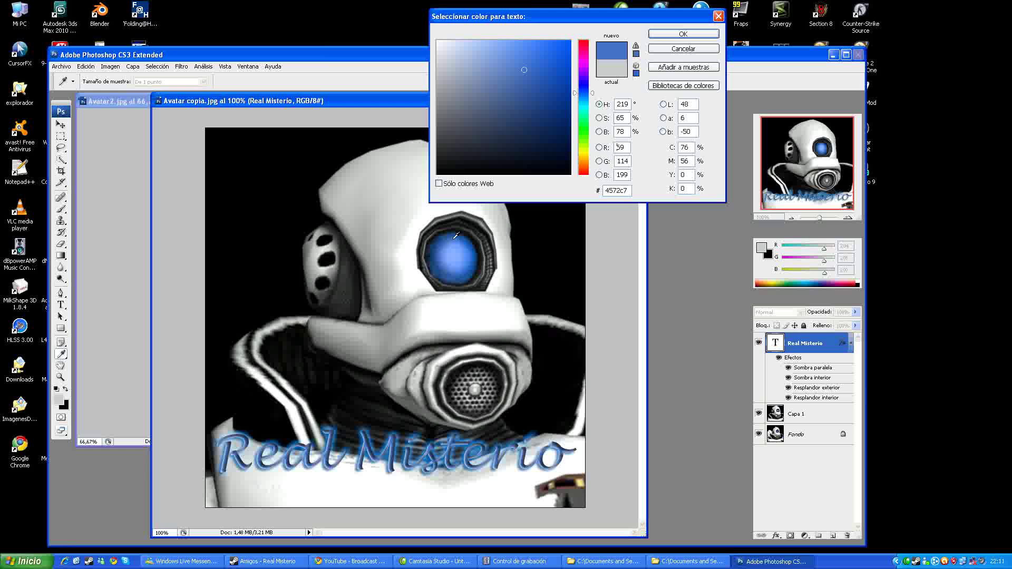
left_click(455, 235)
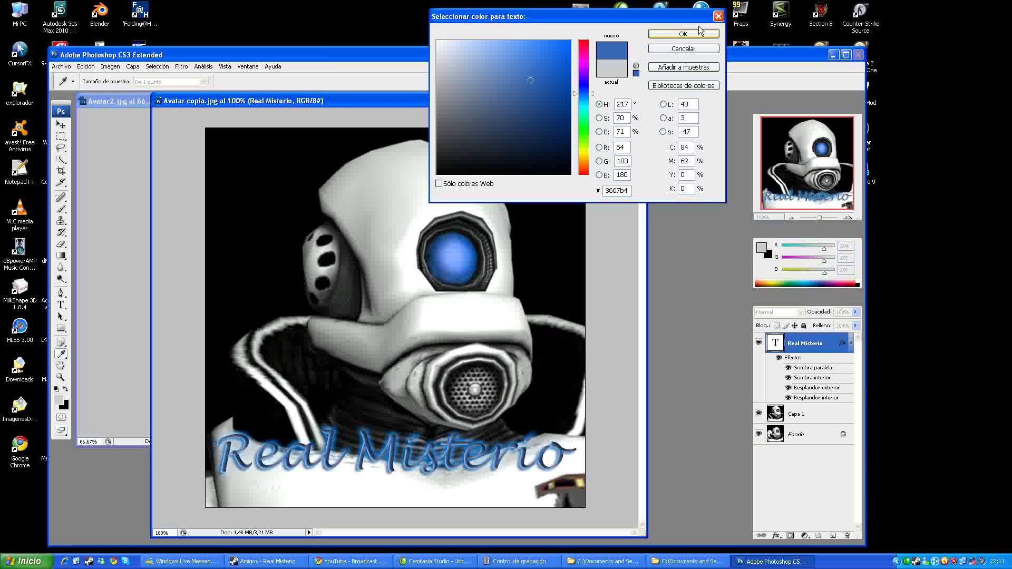
left_click(699, 33)
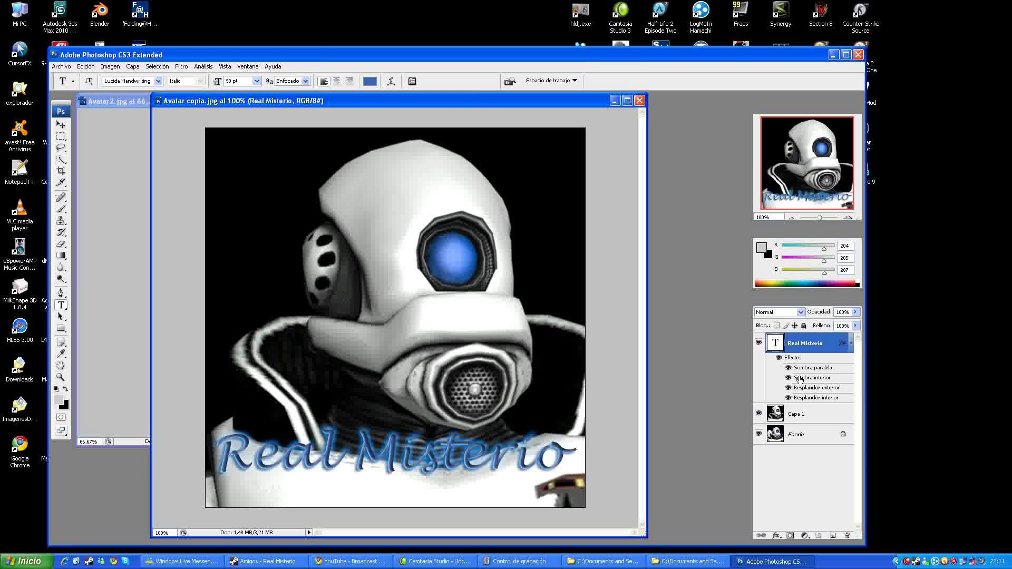
Try the text's inner shadow at 0 and 100 % opacity, toggling drop shadow and inner shadow off and on to compare.
key("Delete")
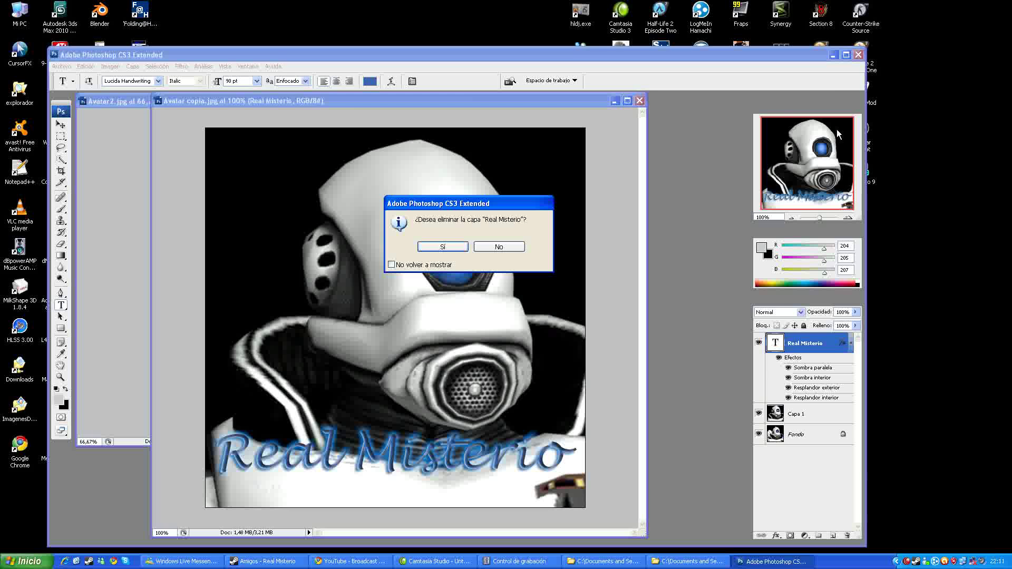
key("Return")
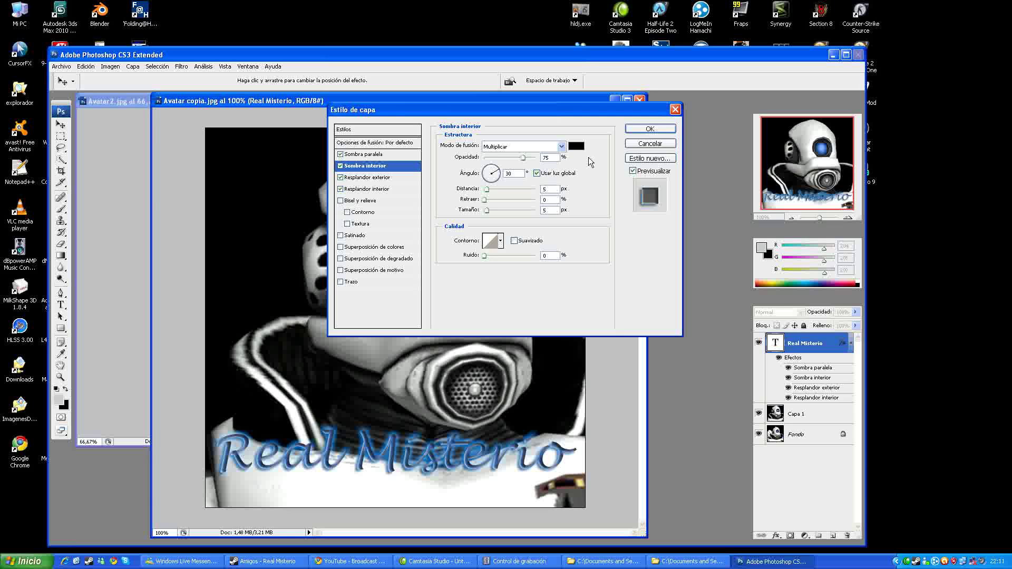
left_click_drag(523, 158, 412, 165)
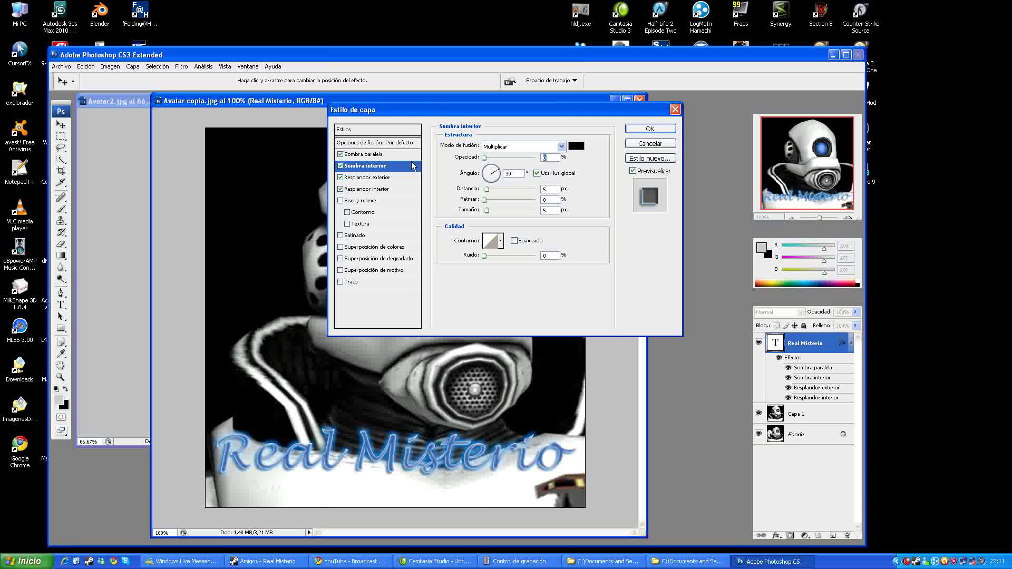
left_click(342, 155)
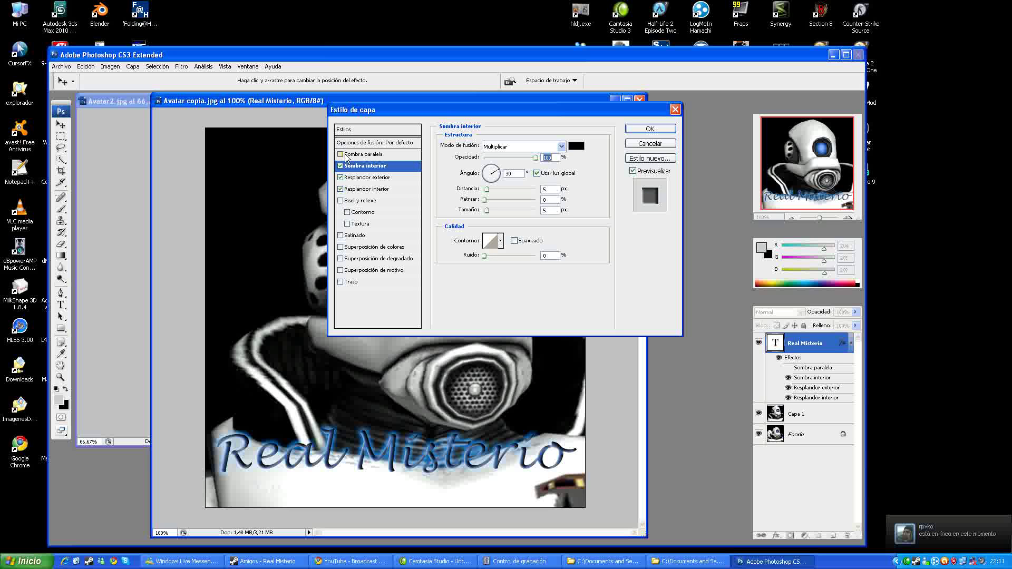
left_click(340, 155)
left_click(340, 166)
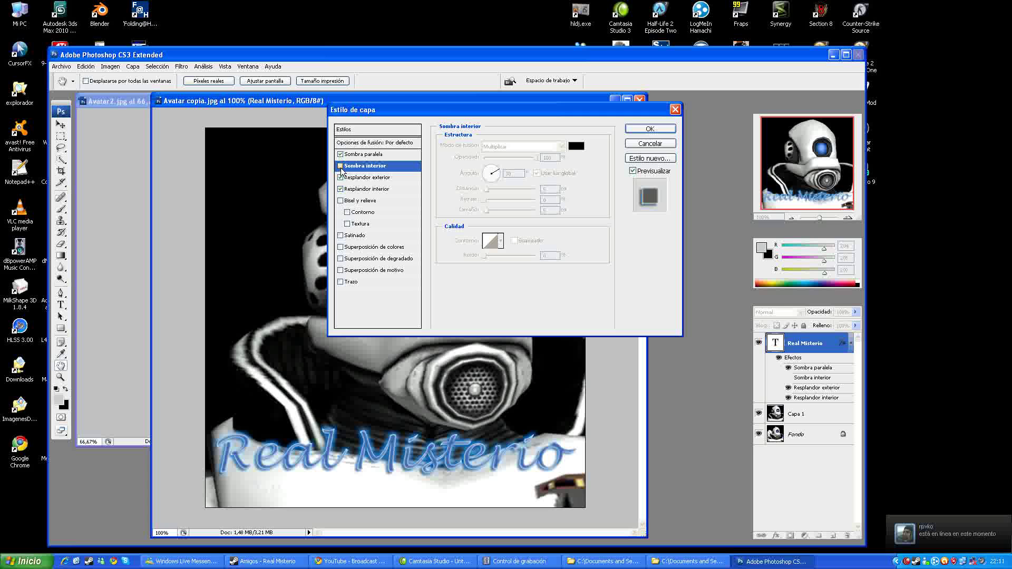
left_click(340, 166)
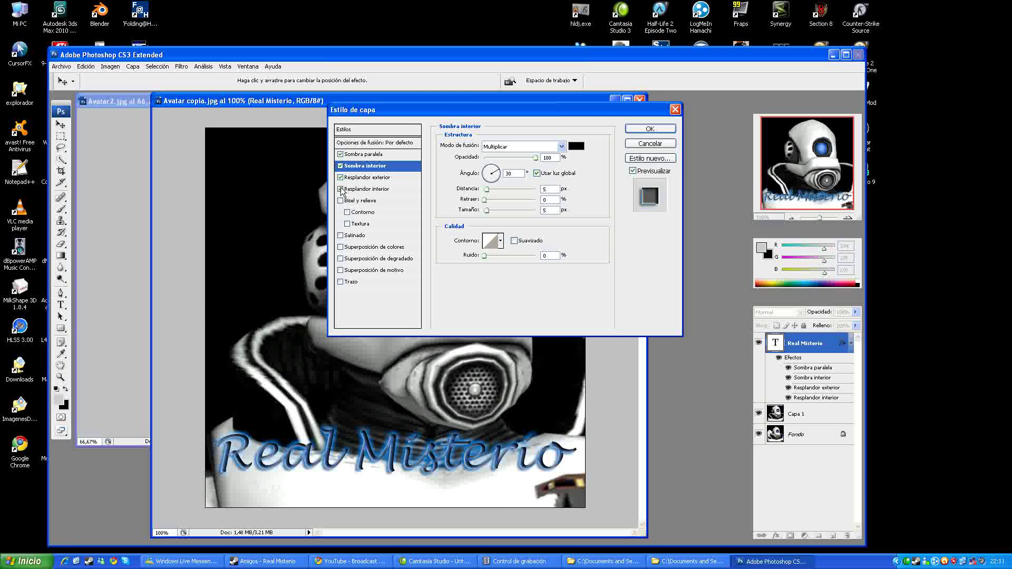
Set the text's inner glow colour to the light blue #bee3ff.
left_click(391, 187)
left_click(488, 182)
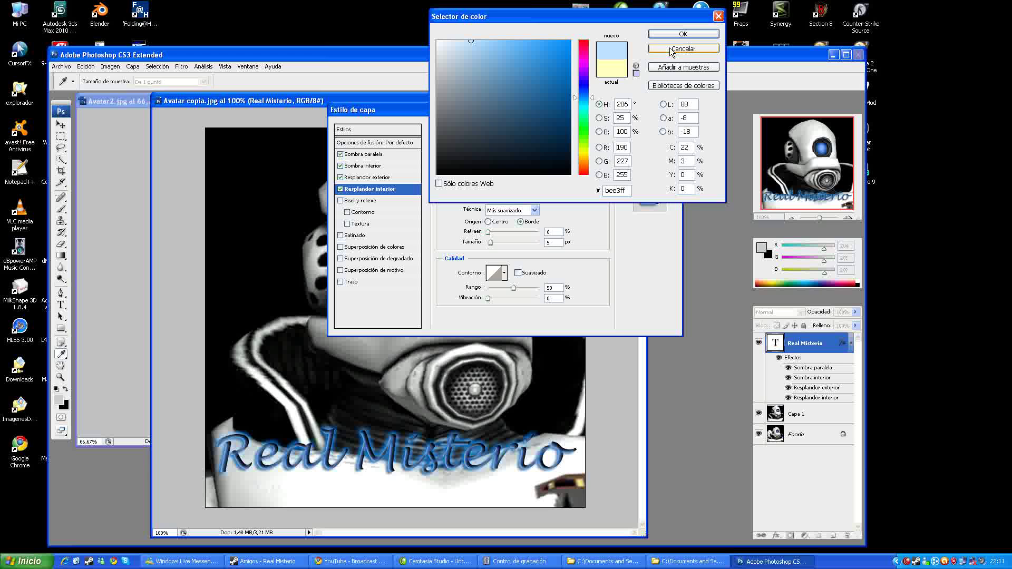
left_click(670, 48)
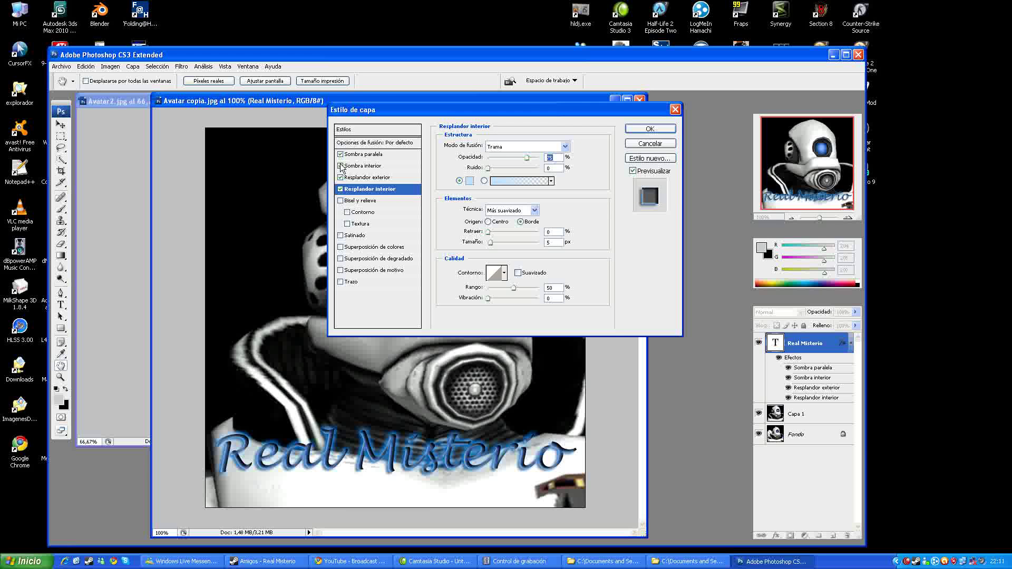
Lower the text's inner shadow opacity slightly below 100 %, reduce its size a little, and apply the layer style.
left_click(340, 167)
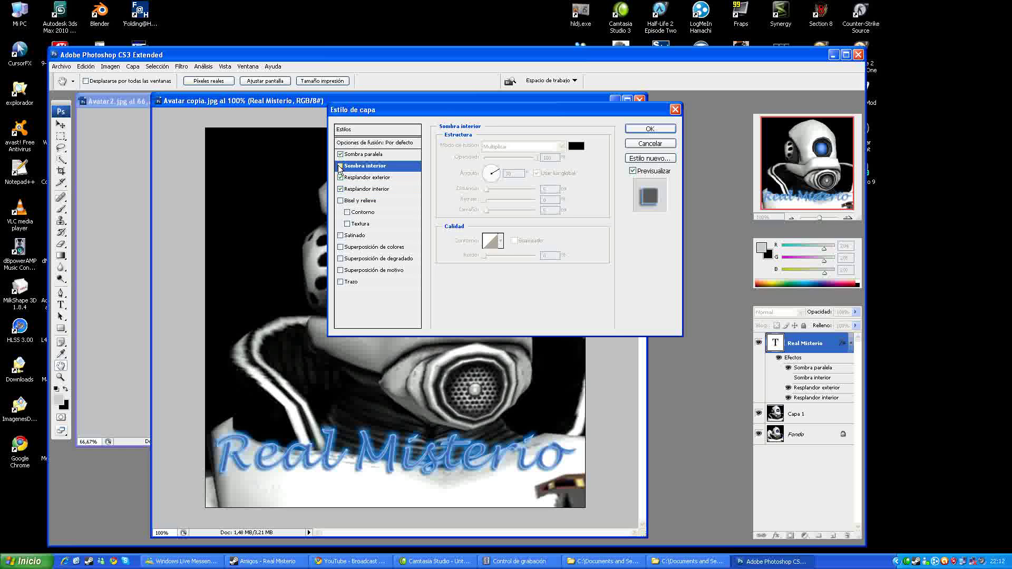
left_click(340, 166)
left_click_drag(537, 157, 527, 162)
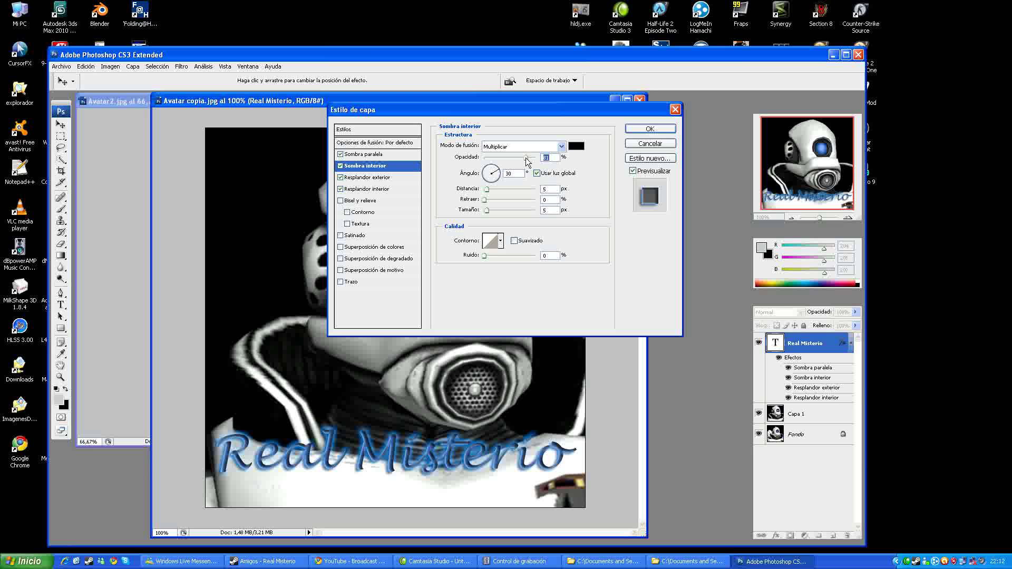
left_click(485, 210)
left_click_drag(486, 210, 483, 210)
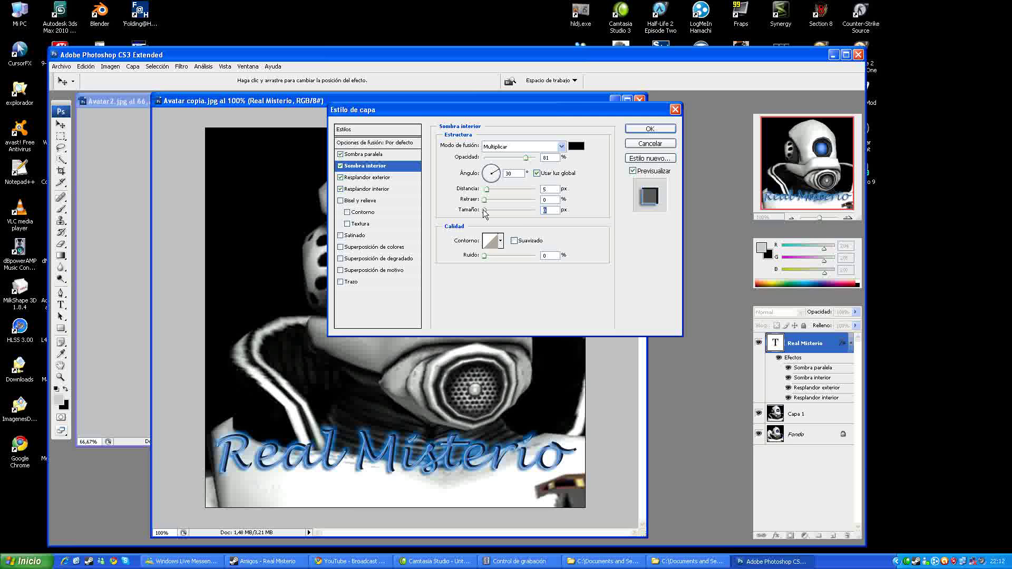
left_click_drag(483, 210, 485, 209)
left_click_drag(525, 158, 533, 158)
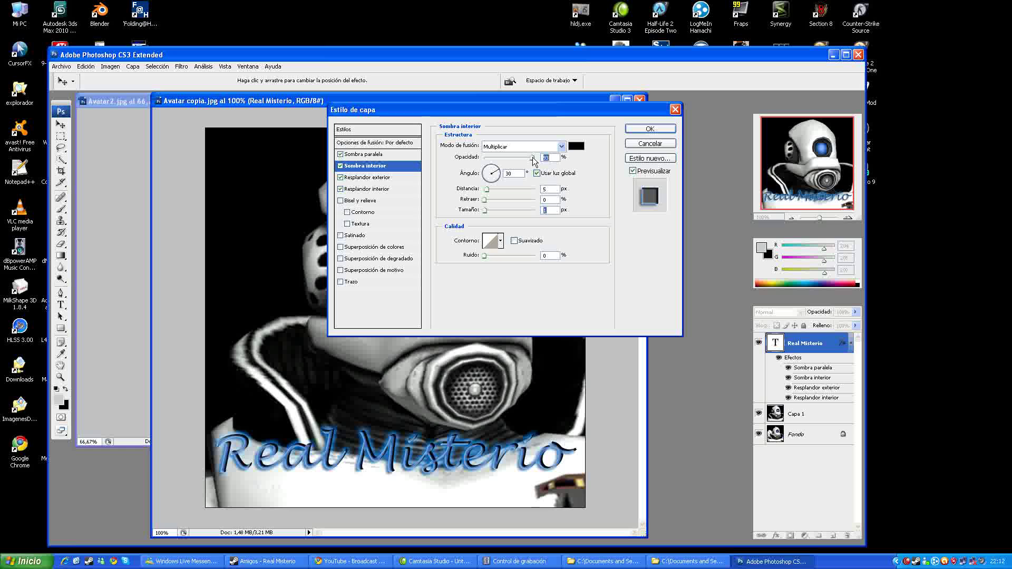
key("Return")
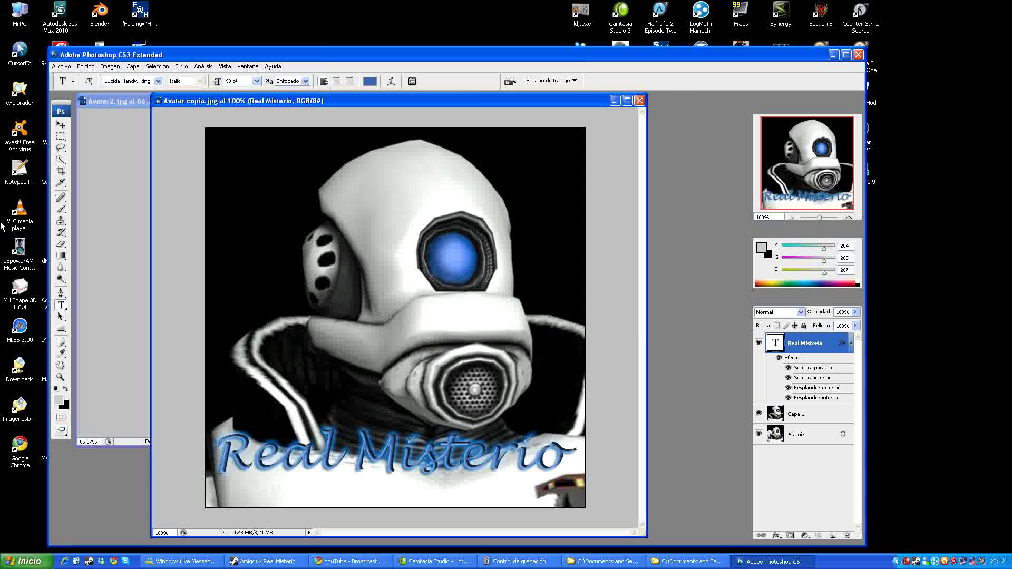
Move the "Real Misterio" text slightly lower on the avatar's chest.
key("v")
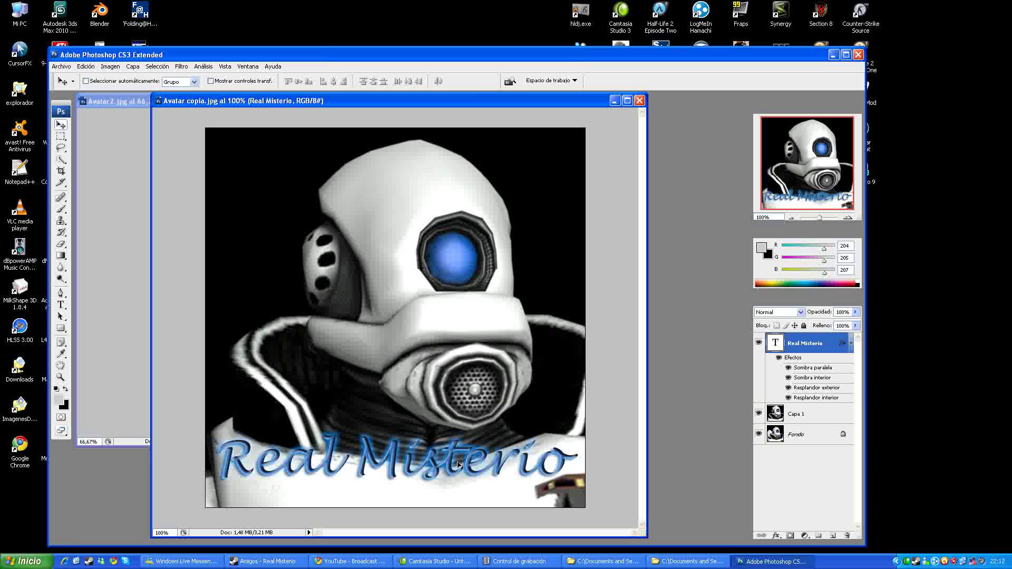
left_click_drag(457, 465, 460, 471)
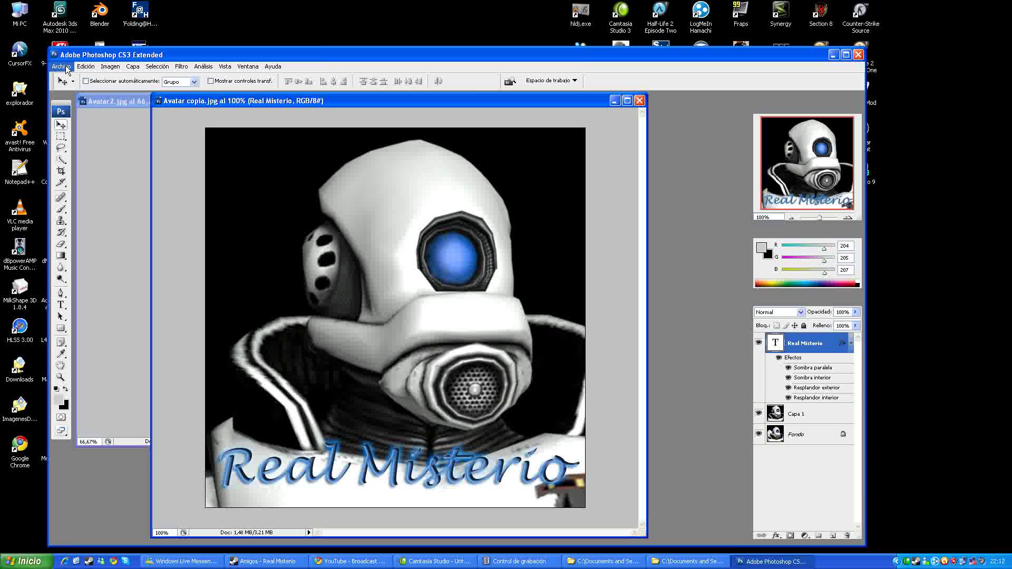
left_click(56, 191)
key("m")
left_click_drag(206, 438, 810, 554)
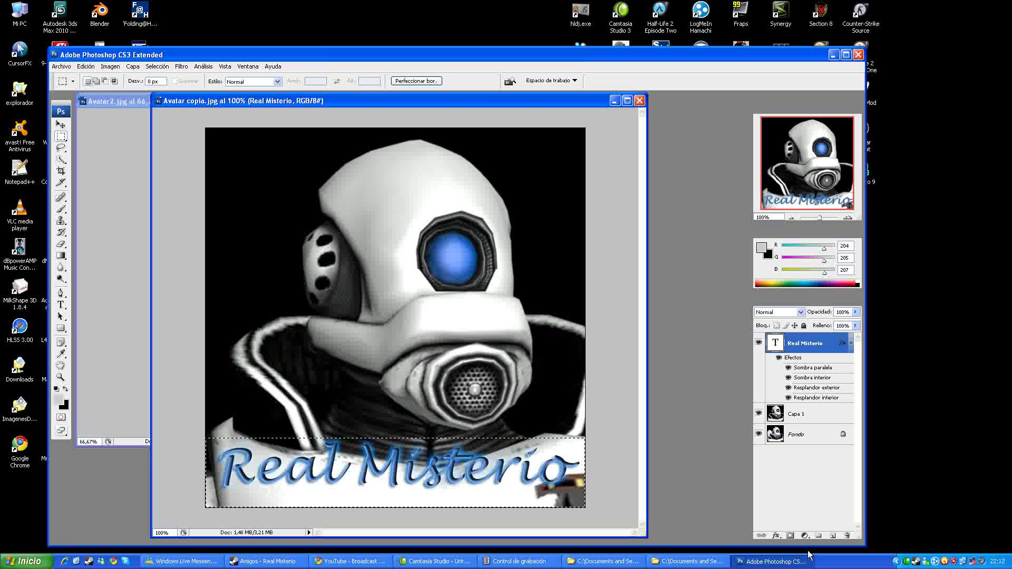
key("ctrl+d")
key("v")
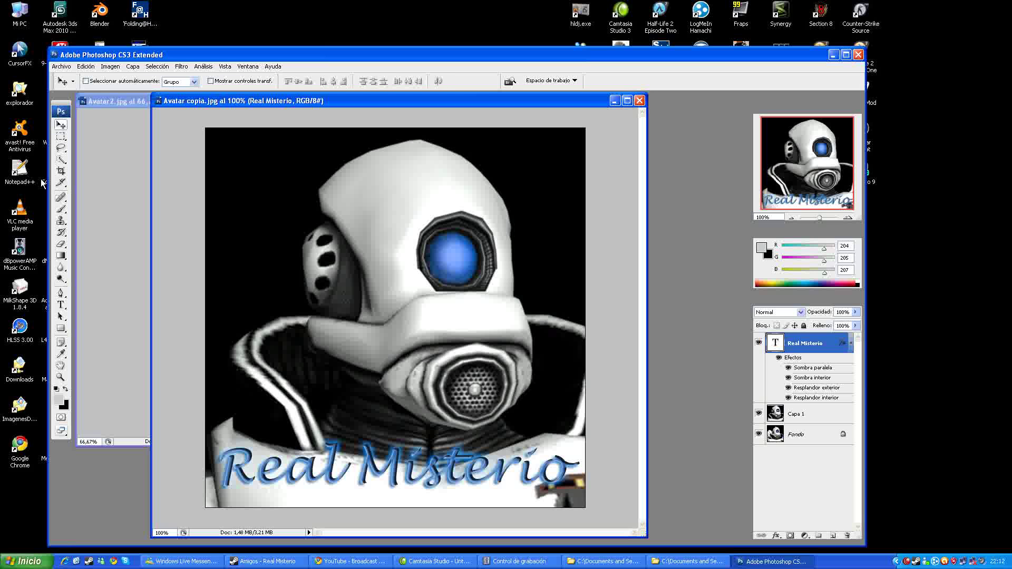
key("t")
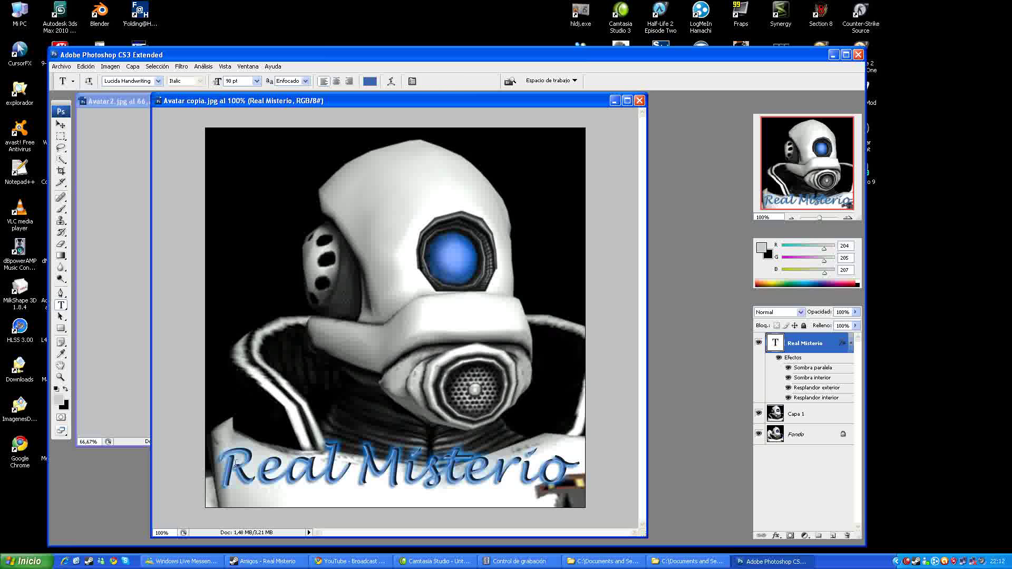
Duplicate the styled "Real Misterio" text above the original and change the copy's text to "R M".
key("v")
left_click_drag(322, 466, 322, 423)
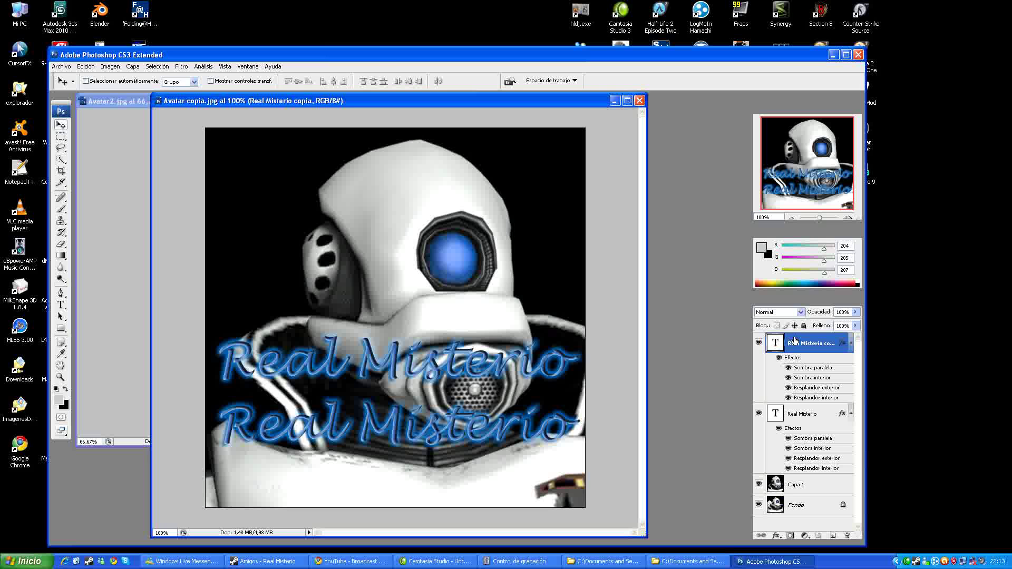
key("t")
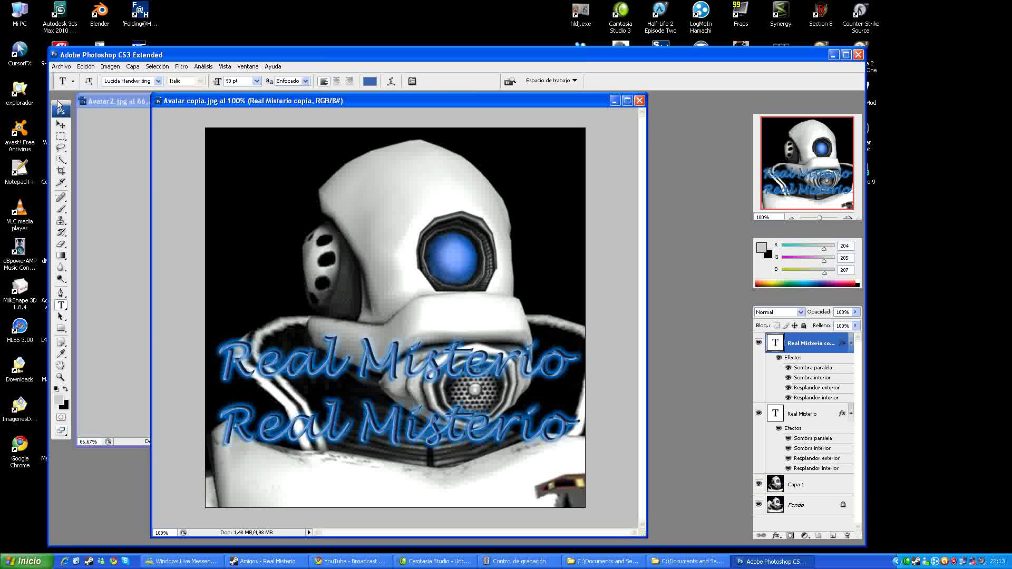
left_click(58, 103)
left_click(341, 365)
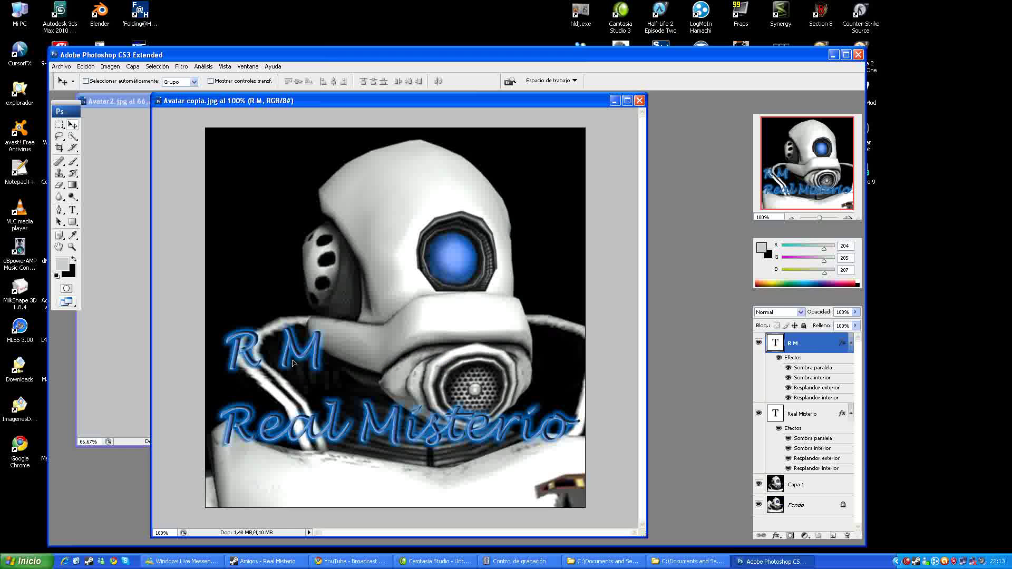
Place the "R M" text in the picture's black upper-left corner and move "Real Misterio" down to the picture's lower edge.
left_click_drag(294, 363, 281, 190)
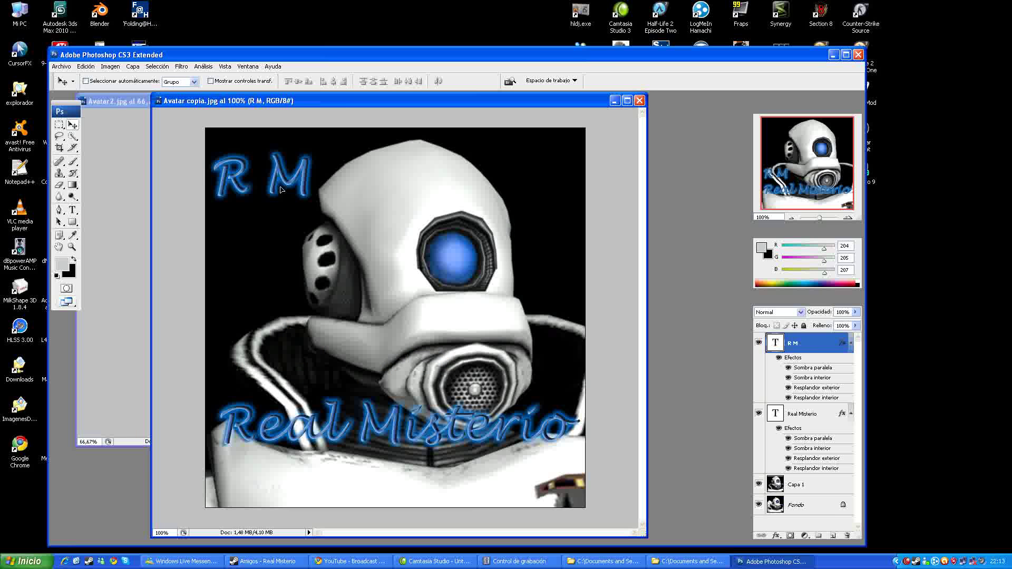
left_click_drag(447, 426, 448, 437)
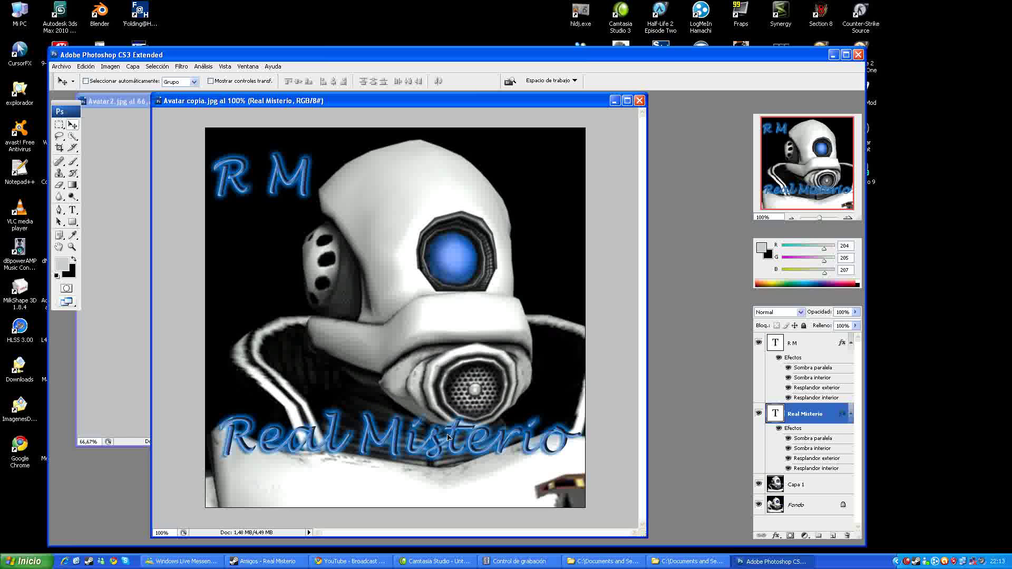
left_click_drag(447, 436, 447, 481)
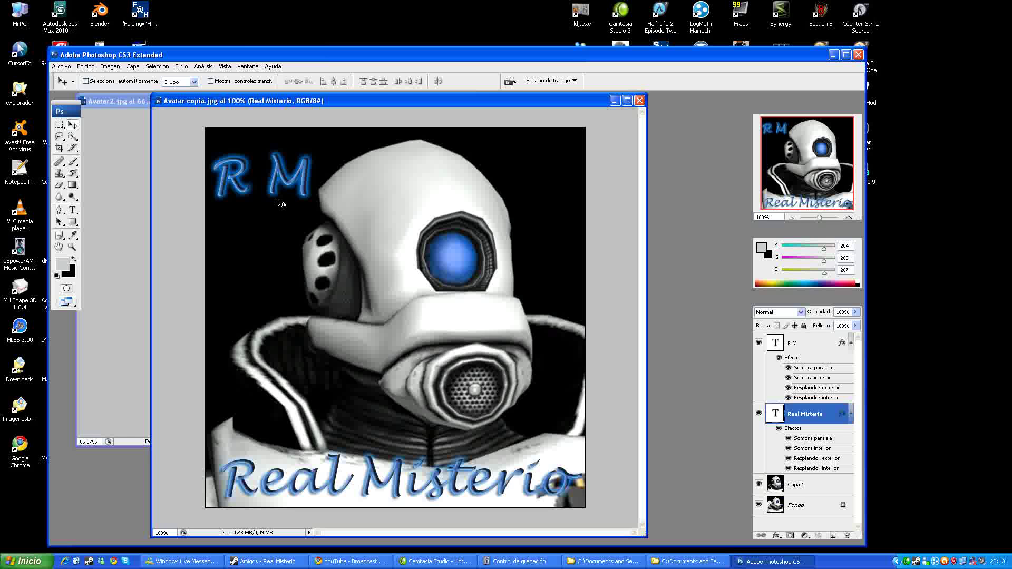
Save the avatar as a baseline standard JPEG at maximum quality 10 and close the document.
key("ctrl+s")
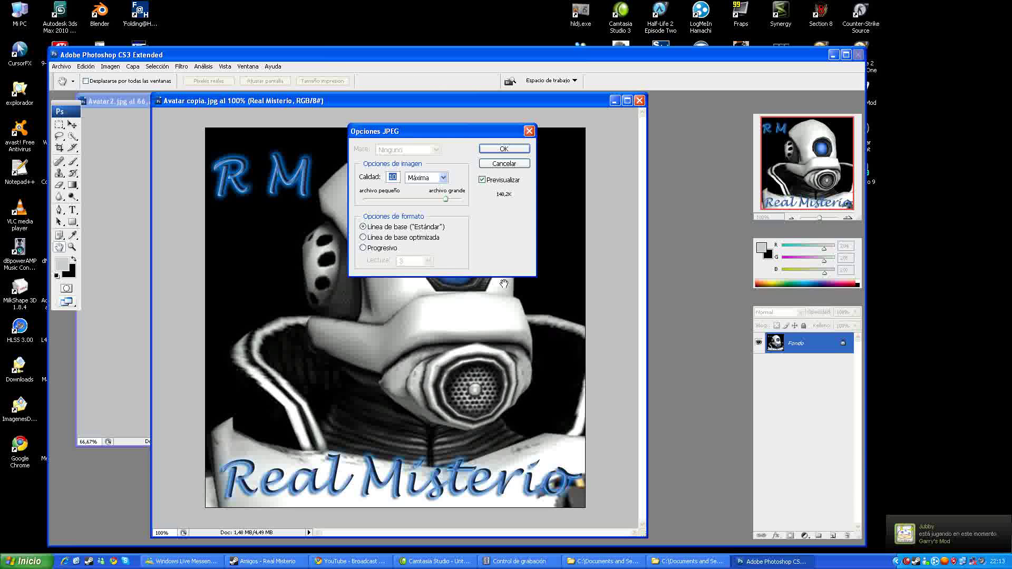
left_click(507, 150)
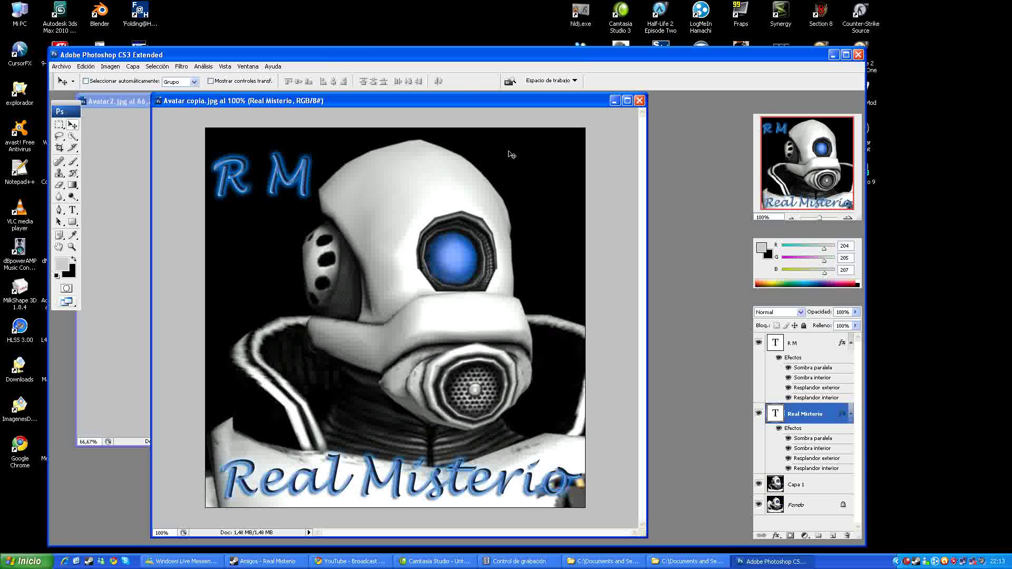
key("ctrl+w")
Close Avatar2.jpg without saving its changes and minimize Photoshop.
left_click(505, 100)
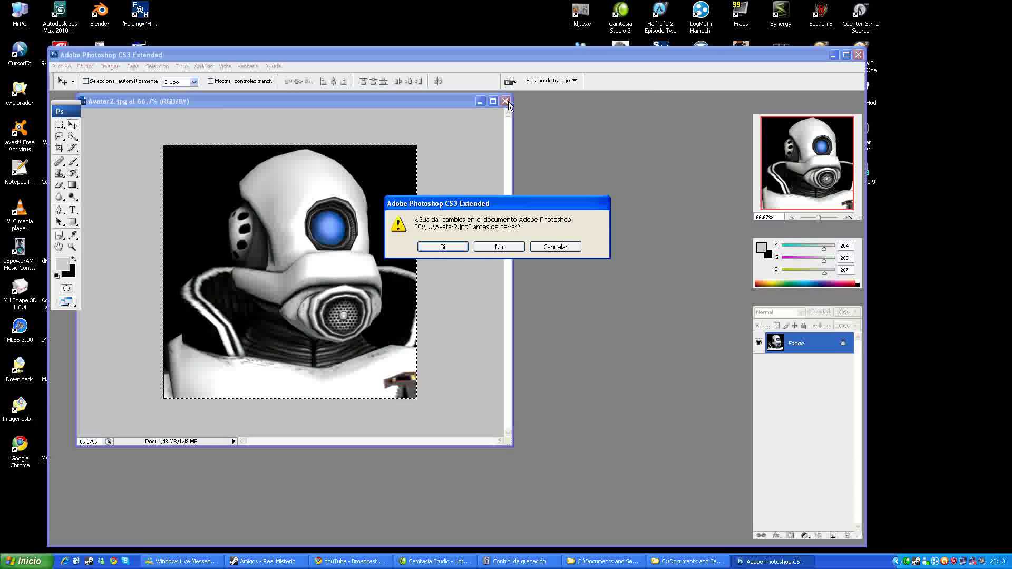
key("n")
left_click(833, 55)
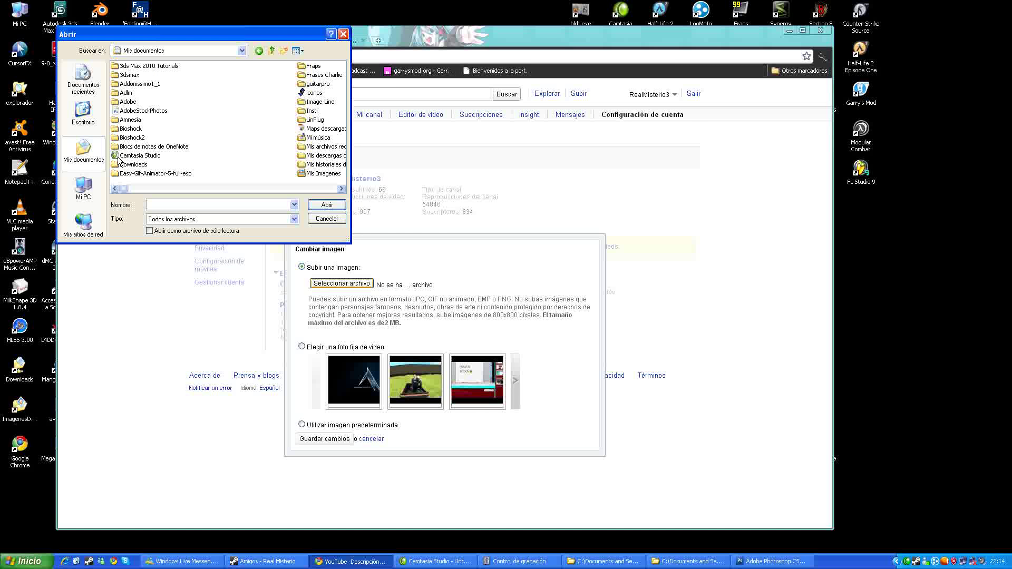
Upload Realavatar.jpg from Mi carpeta inside Mis Imagenes as the YouTube account picture and save the changes.
left_click(342, 188)
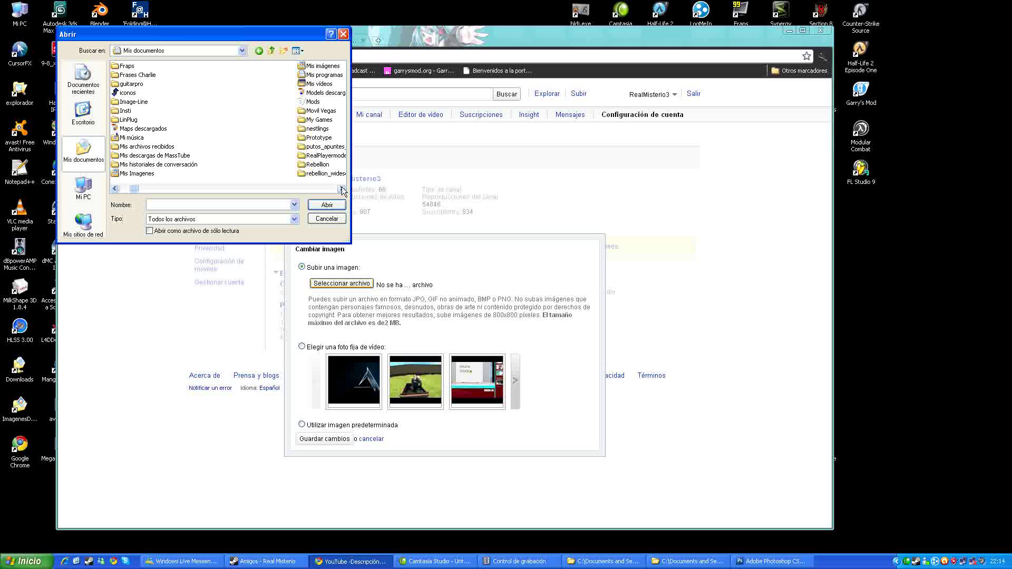
double_click(147, 173)
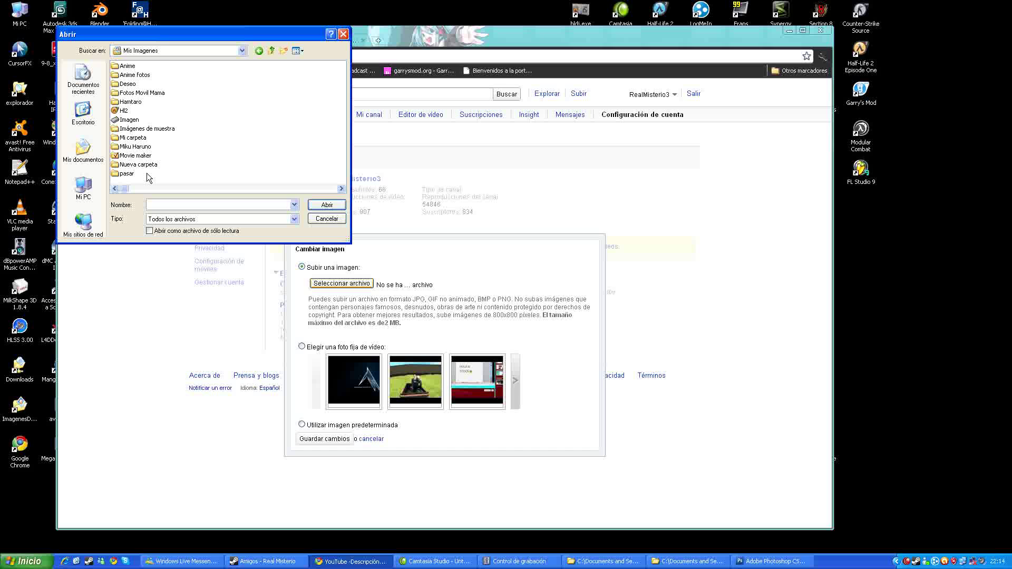
double_click(133, 138)
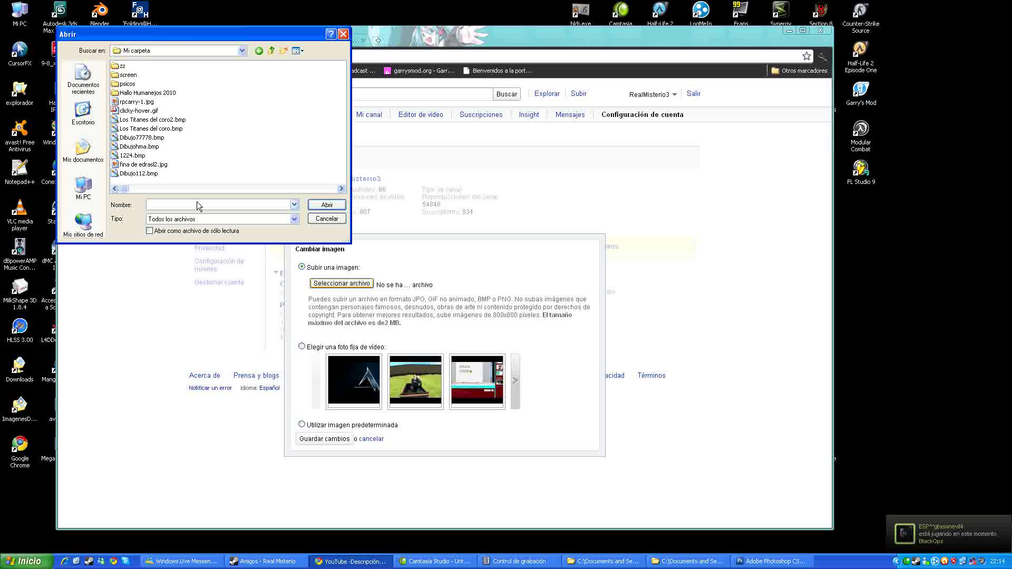
left_click(133, 65)
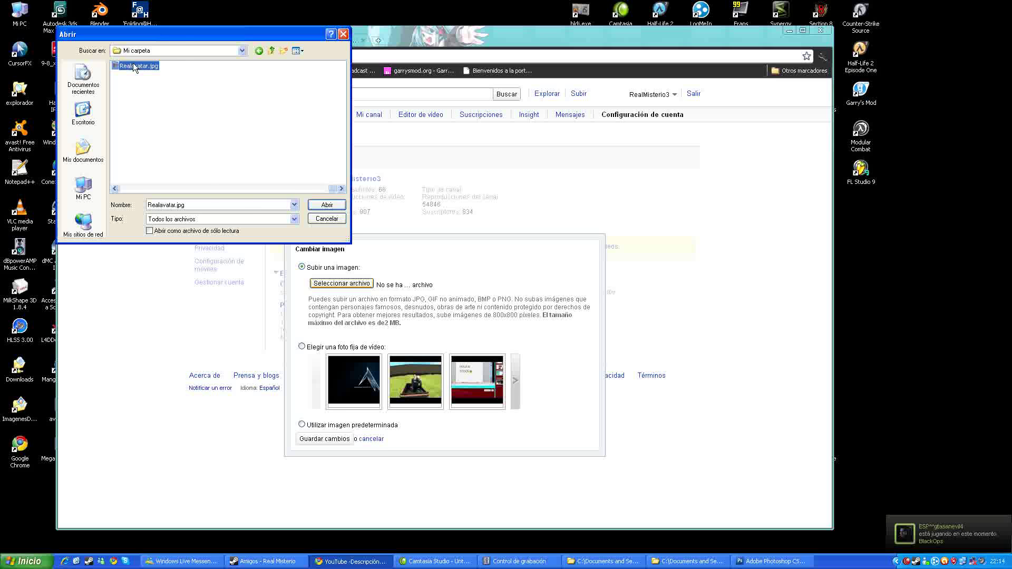
double_click(133, 64)
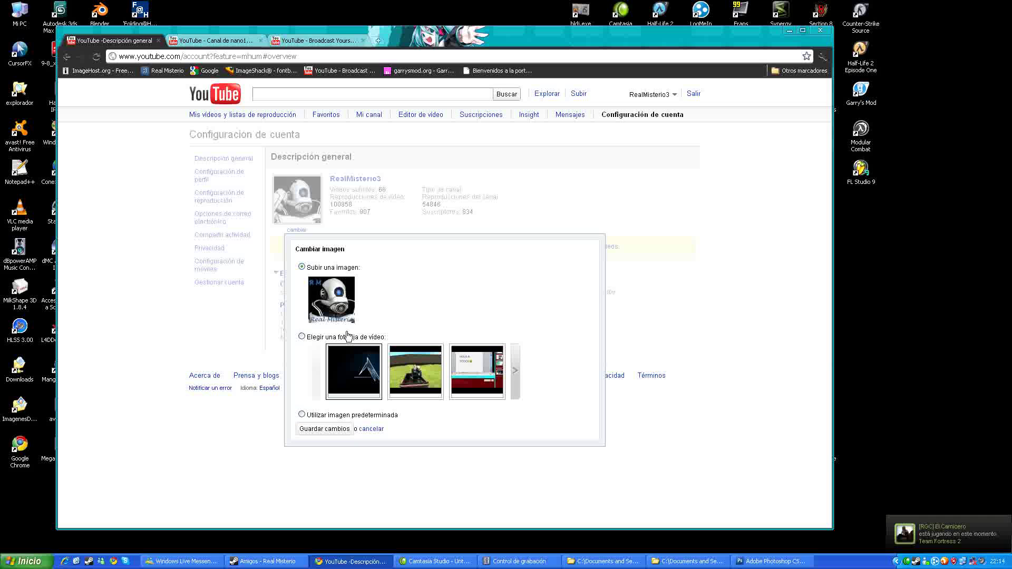
left_click(332, 429)
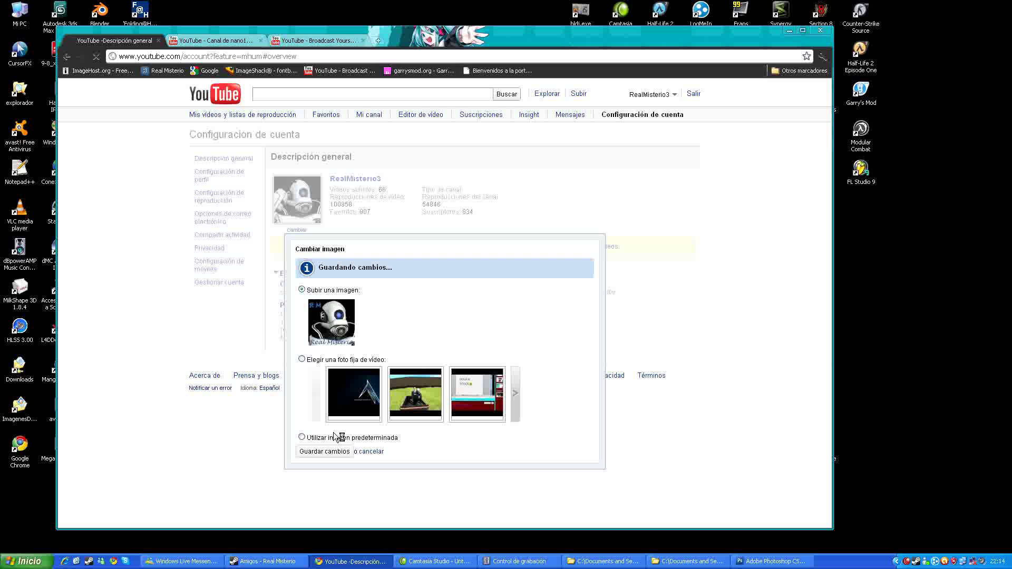